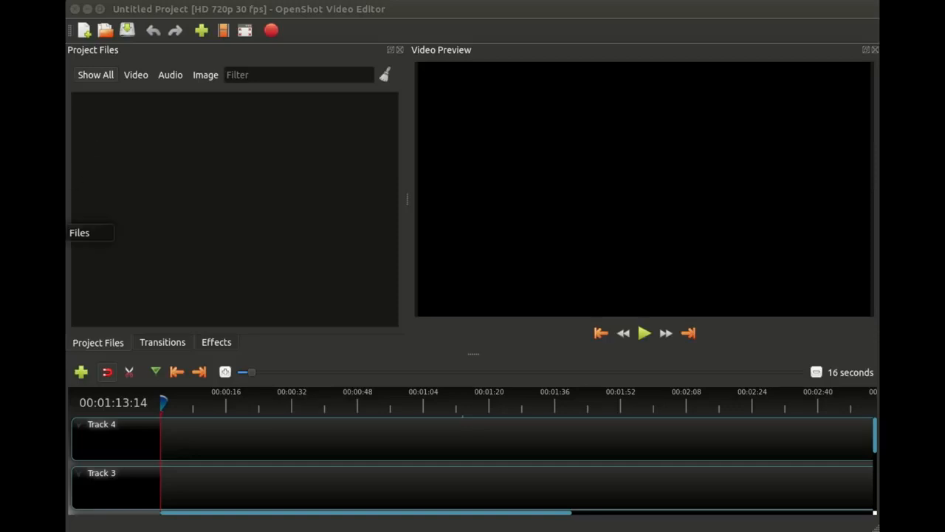
- Import the five selected media files from the 2-The Basics folder into the project files
{"action": "left_click", "coordinate": [46, 232]}
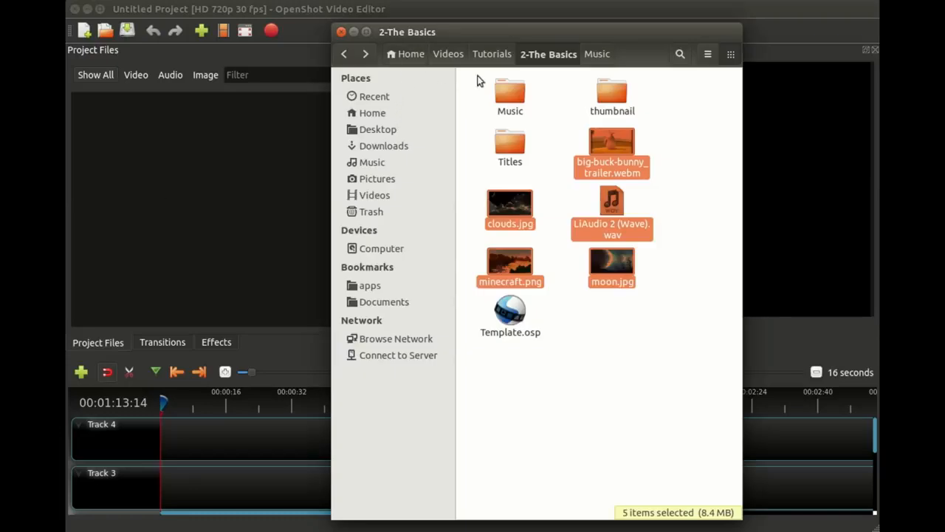
{"action": "left_click_drag", "start_coordinate": [509, 209], "coordinate": [170, 185]}
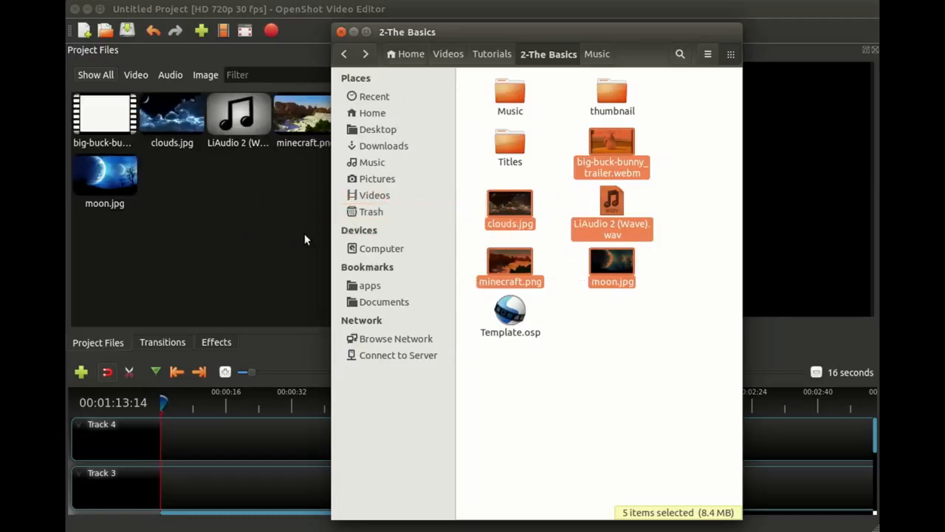
{"action": "left_click", "coordinate": [260, 231]}
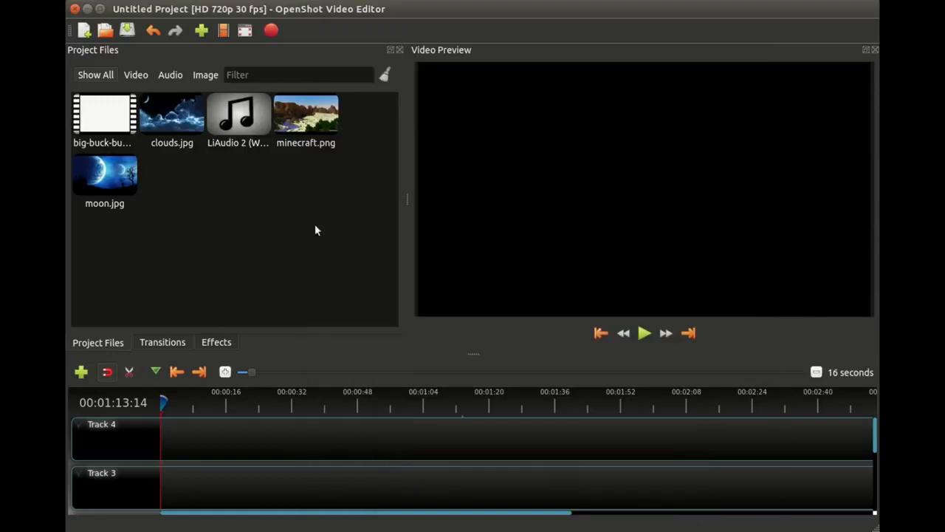
- Remove all imported media files from the project
{"action": "left_click_drag", "start_coordinate": [354, 233], "coordinate": [96, 110]}
{"action": "right_click", "coordinate": [96, 110]}
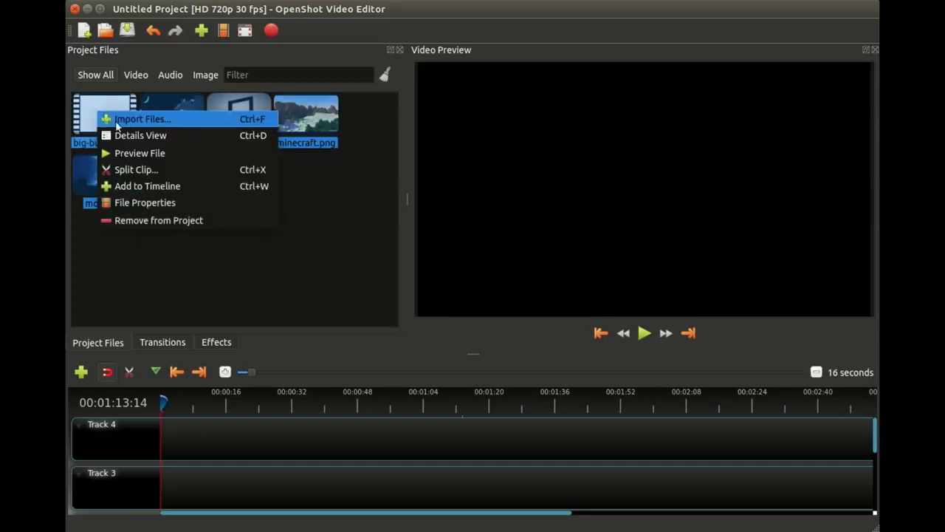
{"action": "left_click", "coordinate": [167, 221]}
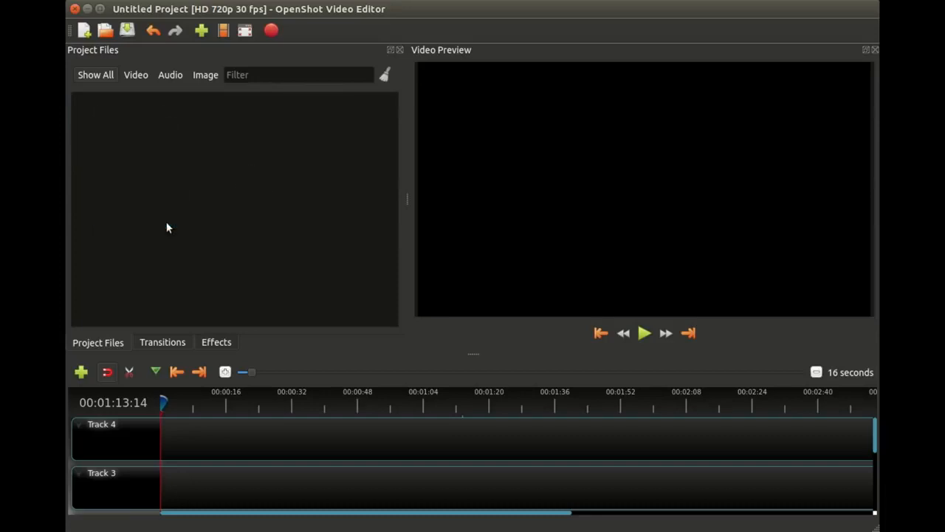
{"action": "double_click", "coordinate": [215, 139]}
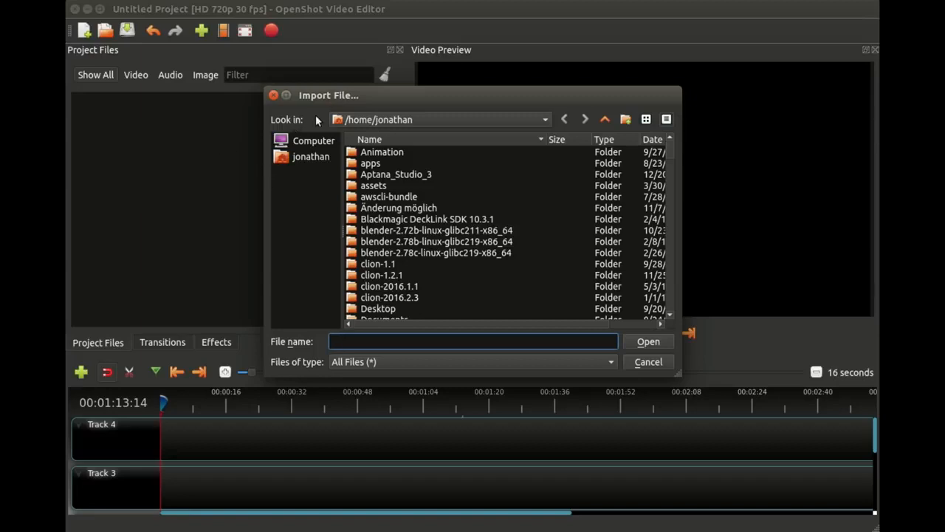
{"action": "left_click", "coordinate": [274, 96]}
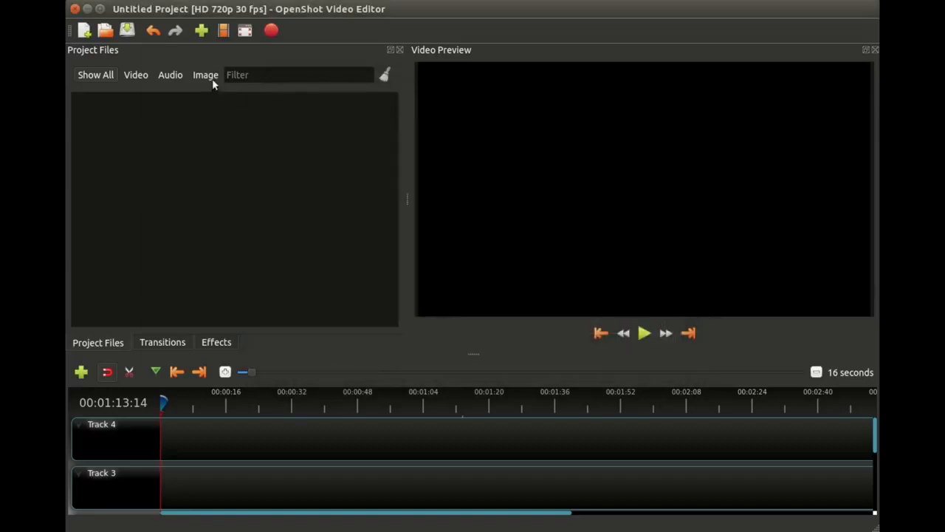
{"action": "left_click", "coordinate": [200, 31]}
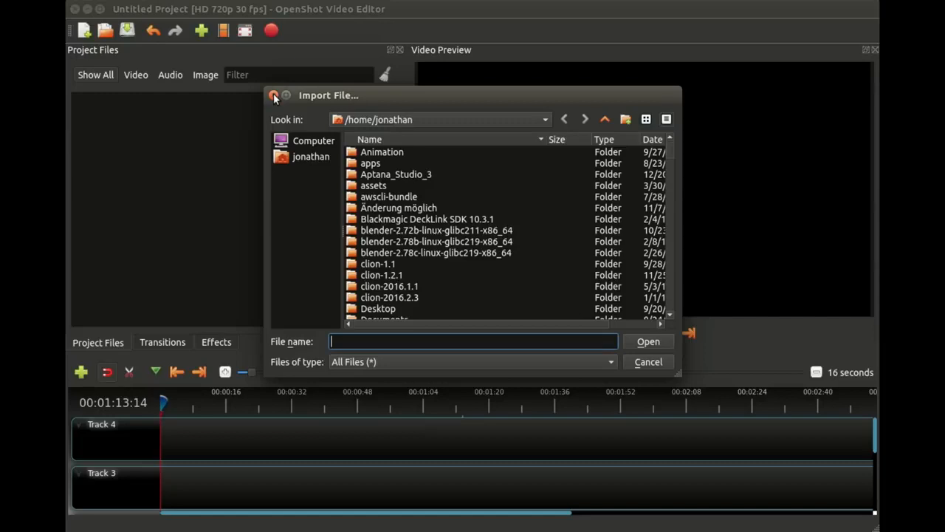
{"action": "left_click", "coordinate": [273, 95]}
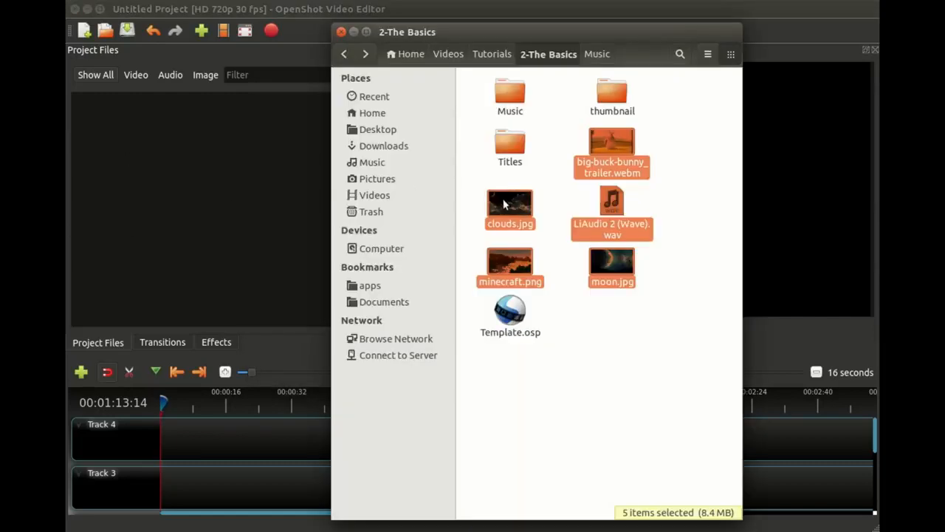
- Import the five selected files from the 2-The Basics folder and place moon.jpg at the start of Track 4
{"action": "left_click_drag", "start_coordinate": [510, 207], "coordinate": [223, 195]}
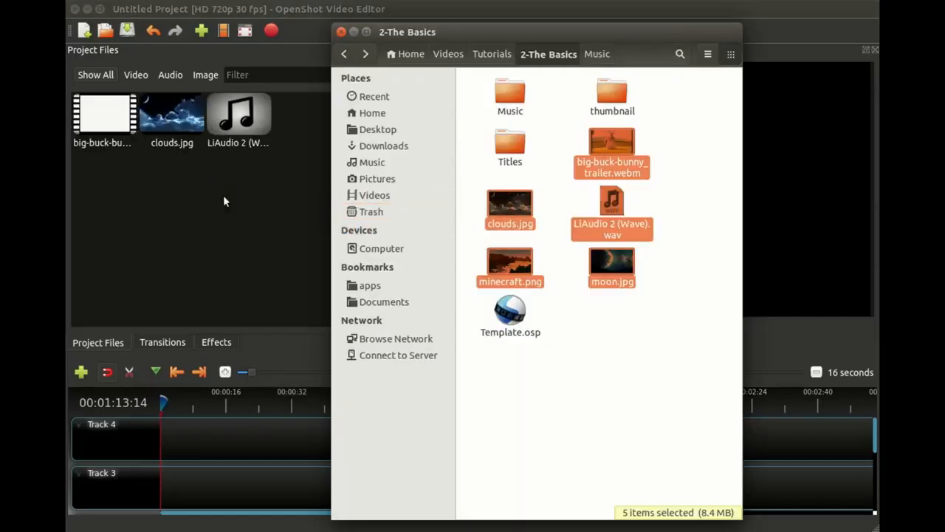
{"action": "left_click", "coordinate": [222, 204]}
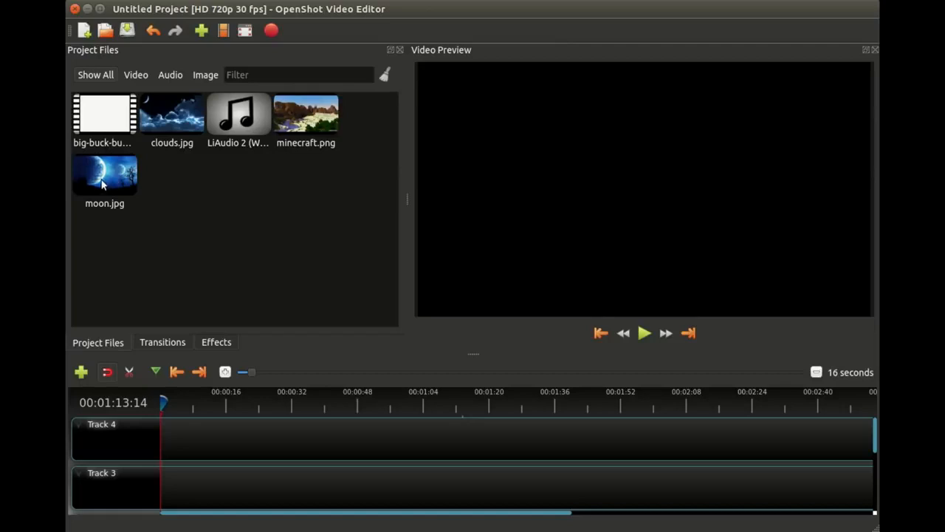
{"action": "left_click_drag", "start_coordinate": [101, 185], "coordinate": [177, 439]}
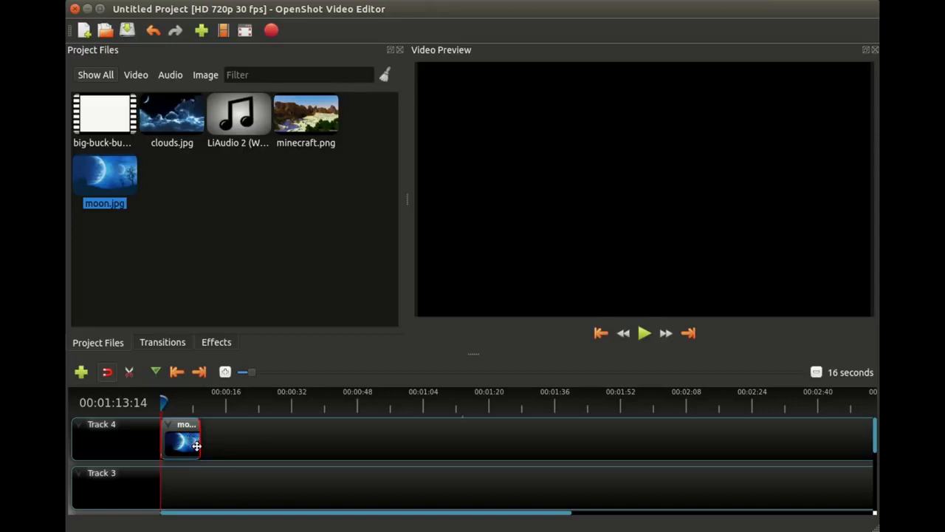
- Preview different times on the timeline, both within the moon.jpg clip and in the empty stretch after it
{"action": "left_click", "coordinate": [183, 404]}
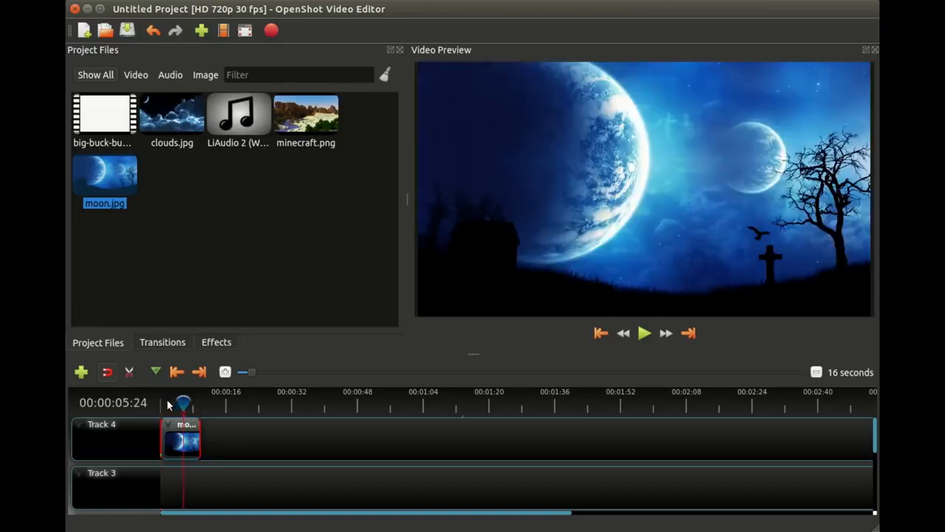
{"action": "left_click_drag", "start_coordinate": [168, 404], "coordinate": [374, 402]}
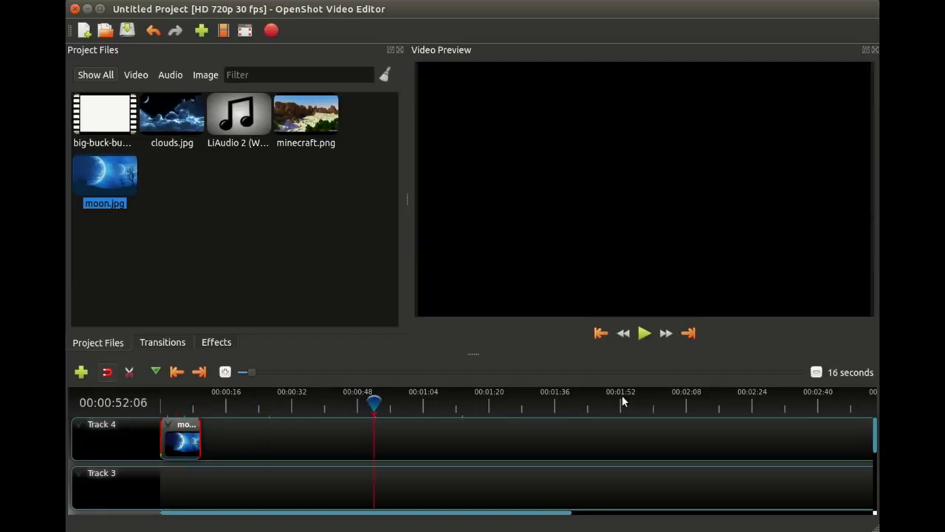
{"action": "left_click", "coordinate": [620, 399]}
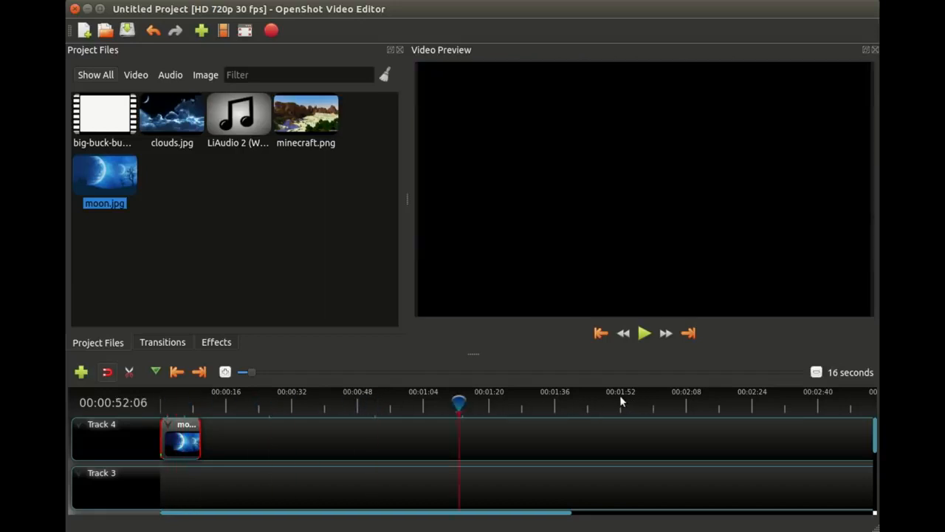
{"action": "left_click", "coordinate": [359, 399]}
{"action": "left_click", "coordinate": [293, 398]}
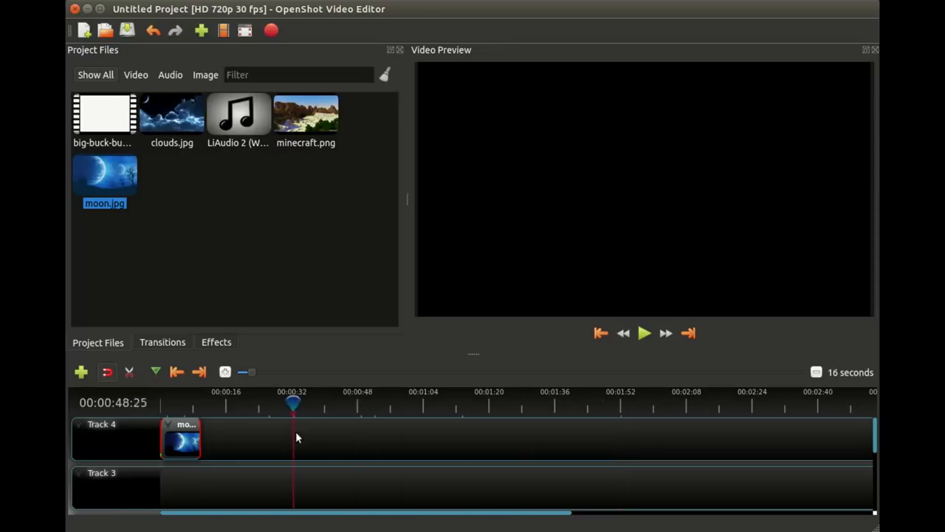
{"action": "left_click", "coordinate": [227, 403]}
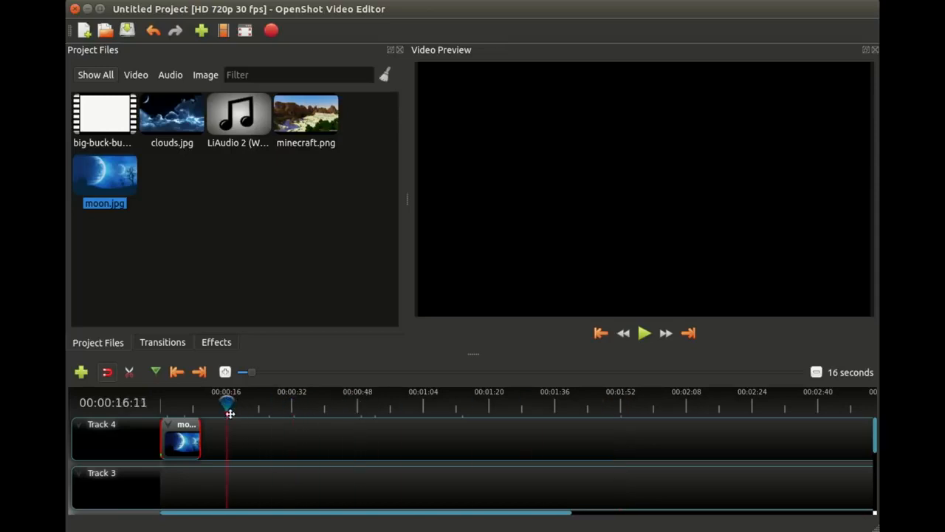
{"action": "left_click", "coordinate": [173, 400]}
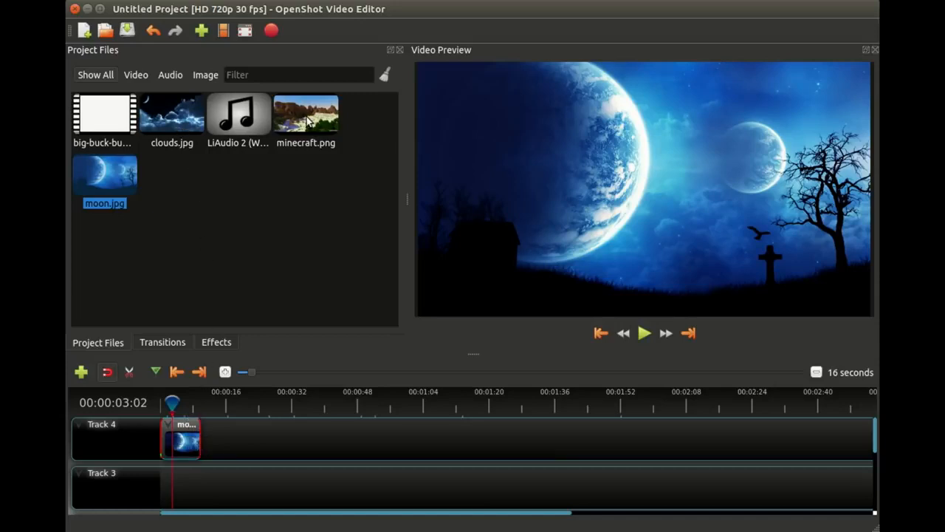
- Add minecraft.png to Track 4 directly after the moon clip and preview the cut between them
{"action": "left_click_drag", "start_coordinate": [306, 122], "coordinate": [231, 436]}
{"action": "left_click", "coordinate": [214, 402]}
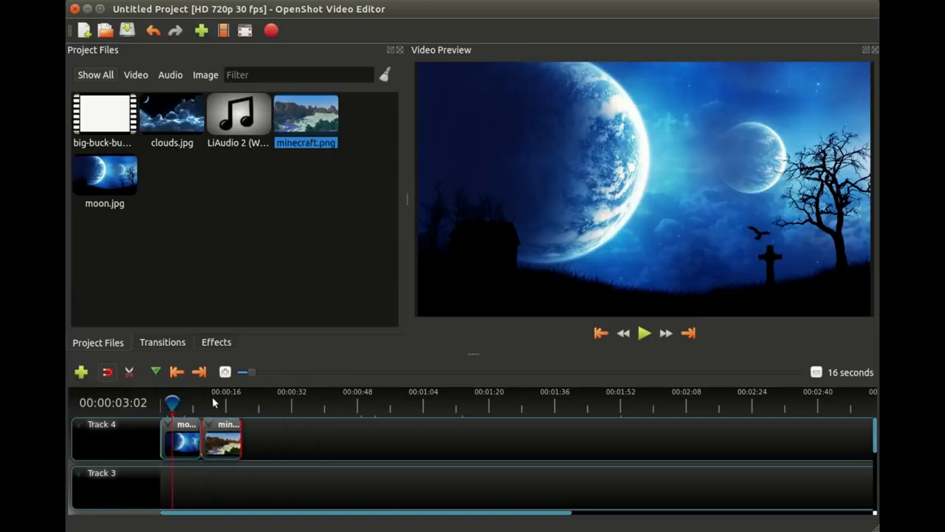
{"action": "left_click_drag", "start_coordinate": [230, 407], "coordinate": [180, 401]}
- Swap the two clips on Track 4 so minecraft.png comes first and moon.jpg directly follows it
{"action": "left_click_drag", "start_coordinate": [219, 438], "coordinate": [306, 439]}
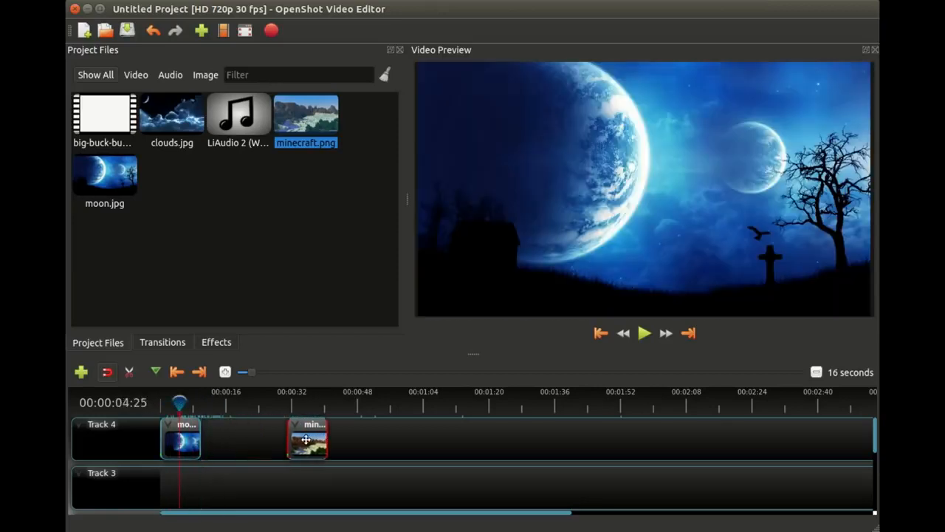
{"action": "mouse_move", "coordinate": [191, 440]}
{"action": "left_mouse_down"}
{"action": "mouse_move", "coordinate": [374, 440]}
{"action": "mouse_move", "coordinate": [194, 439]}
{"action": "left_mouse_up"}
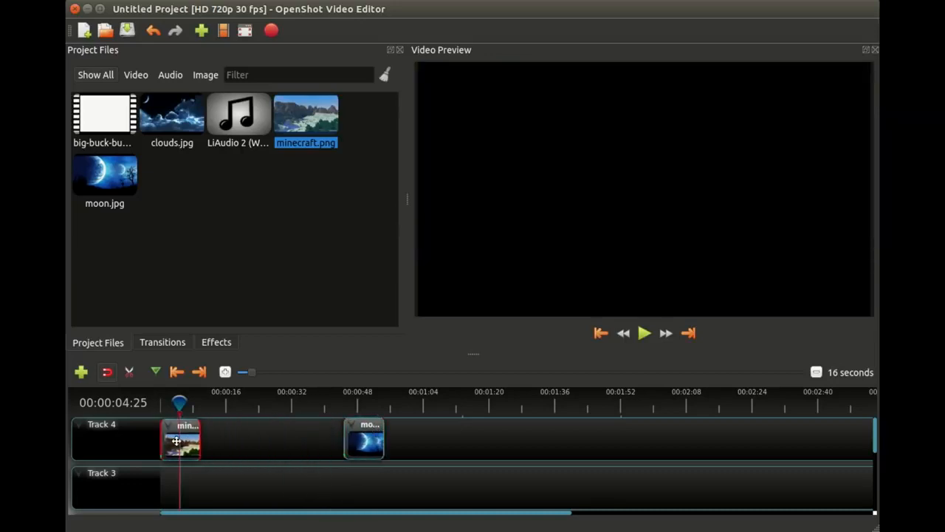
{"action": "left_click_drag", "start_coordinate": [362, 439], "coordinate": [219, 438]}
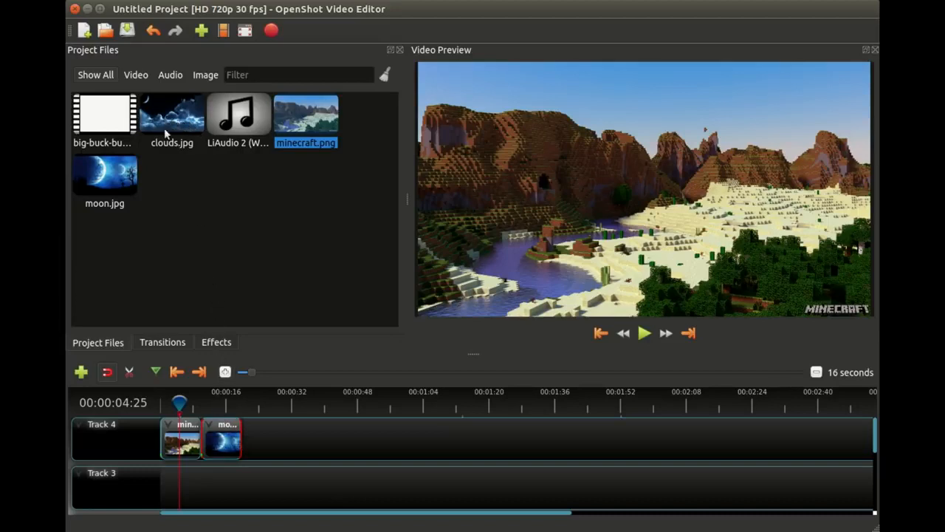
- Reorder the Track 4 clips so moon.jpg is at the start with minecraft.png directly after it
{"action": "left_click_drag", "start_coordinate": [183, 443], "coordinate": [299, 442]}
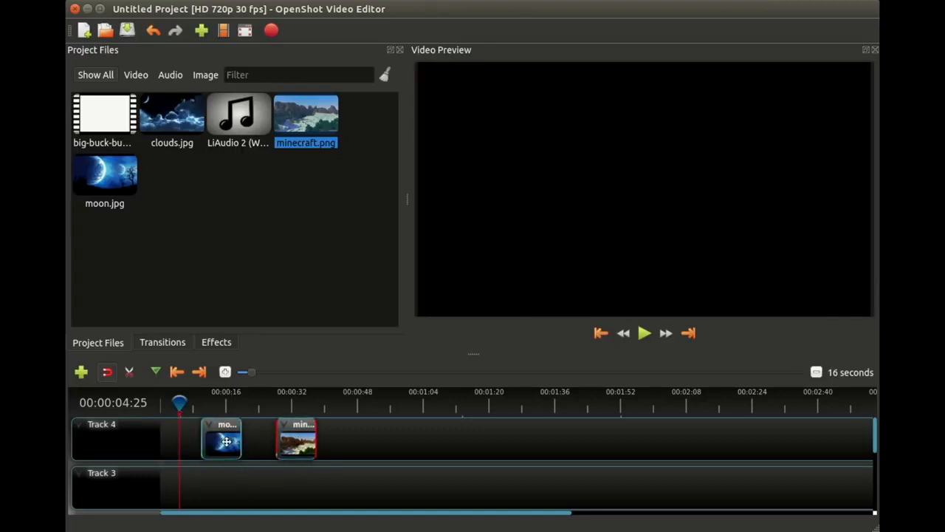
{"action": "left_click_drag", "start_coordinate": [226, 442], "coordinate": [186, 442]}
{"action": "left_click_drag", "start_coordinate": [302, 440], "coordinate": [228, 441]}
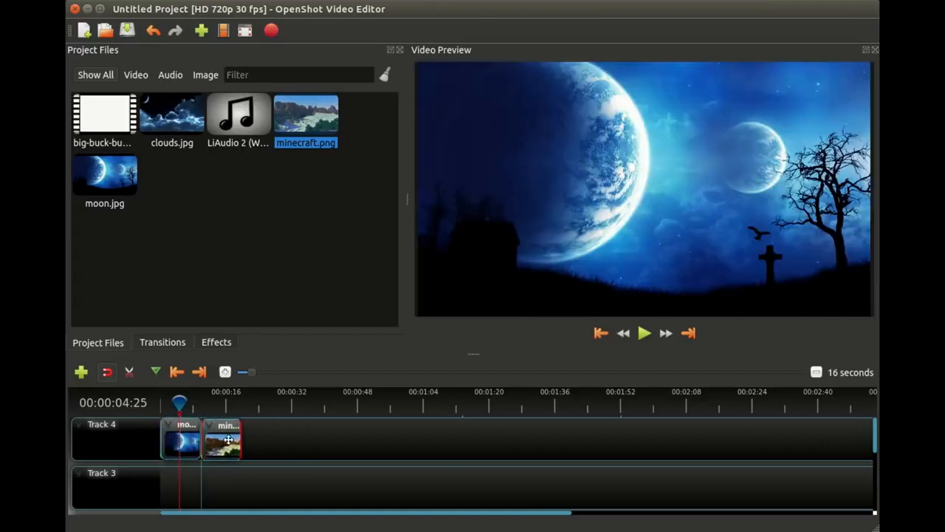
- Add clouds.jpg to Track 4 directly after the minecraft clip and preview the three images
{"action": "left_click_drag", "start_coordinate": [175, 134], "coordinate": [260, 437]}
{"action": "left_click", "coordinate": [262, 402]}
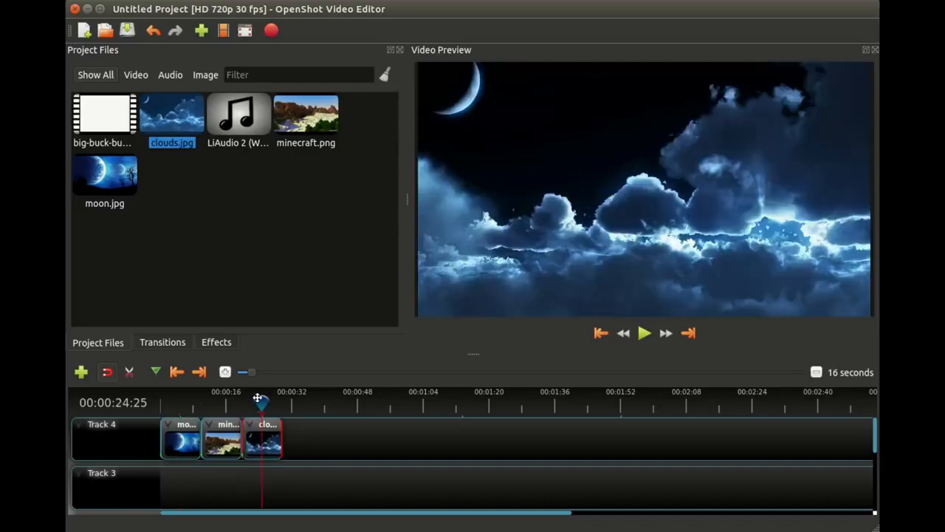
{"action": "left_click", "coordinate": [220, 402]}
{"action": "left_click", "coordinate": [186, 402]}
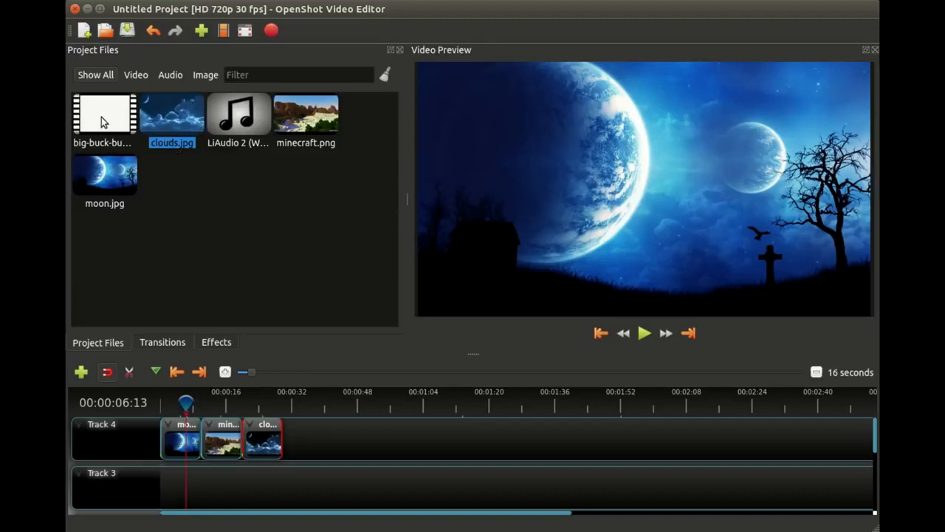
- Add big-buck-bunny_trailer.webm to Track 4 directly after the clouds clip and preview several points of the video
{"action": "left_click_drag", "start_coordinate": [103, 122], "coordinate": [357, 444]}
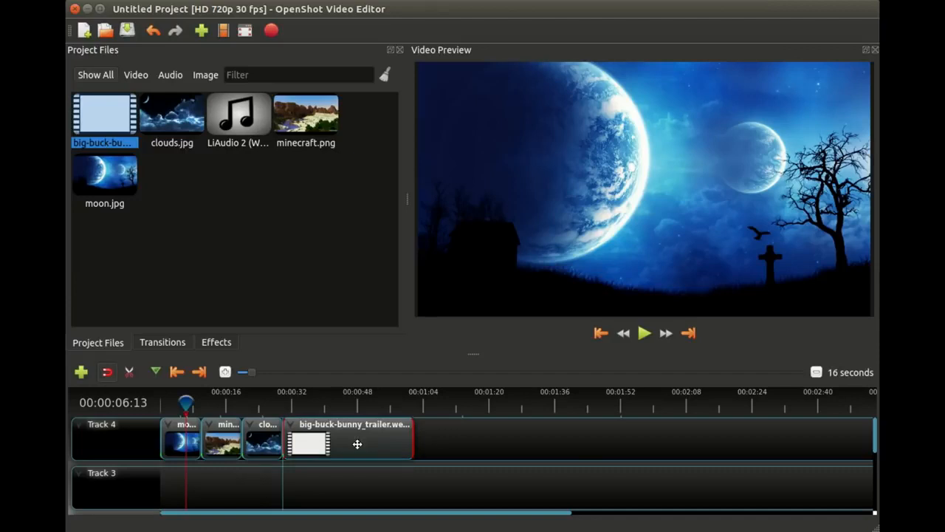
{"action": "left_click", "coordinate": [298, 405]}
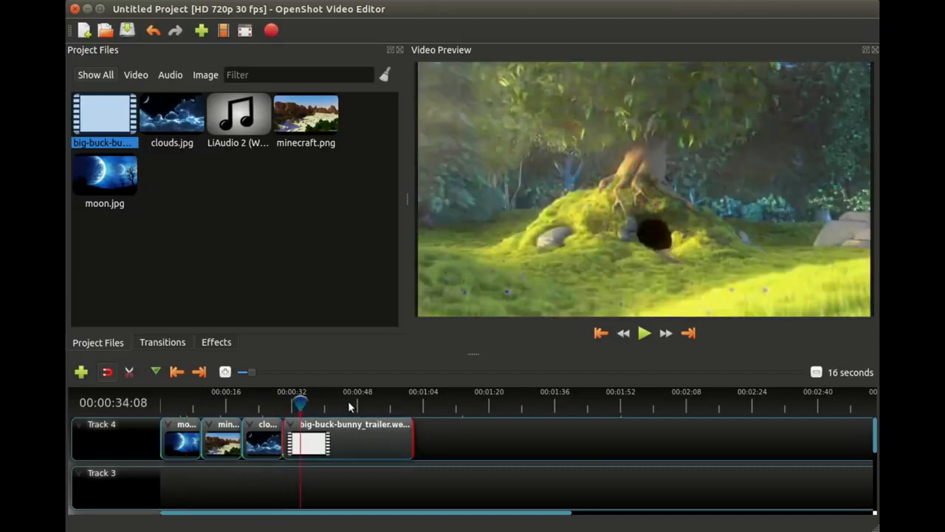
{"action": "left_click", "coordinate": [342, 406]}
{"action": "left_click", "coordinate": [381, 406]}
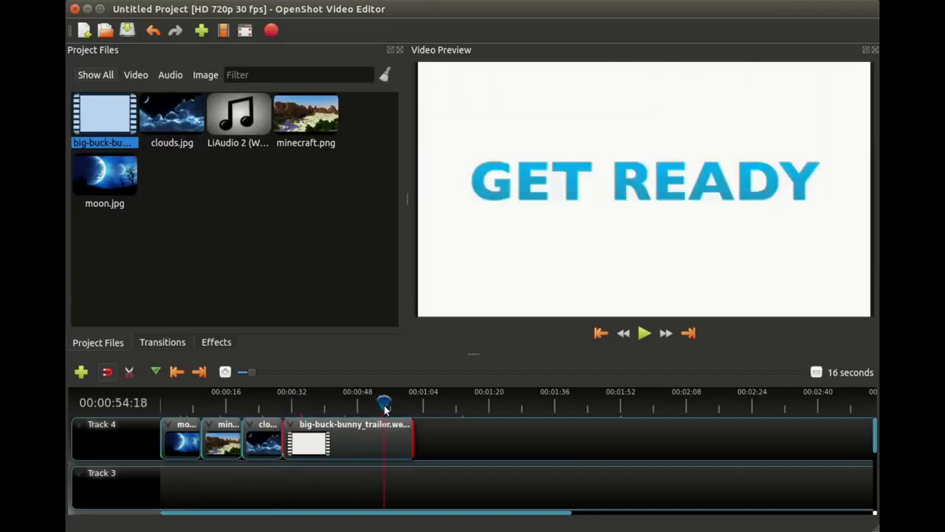
{"action": "left_click_drag", "start_coordinate": [352, 404], "coordinate": [318, 398]}
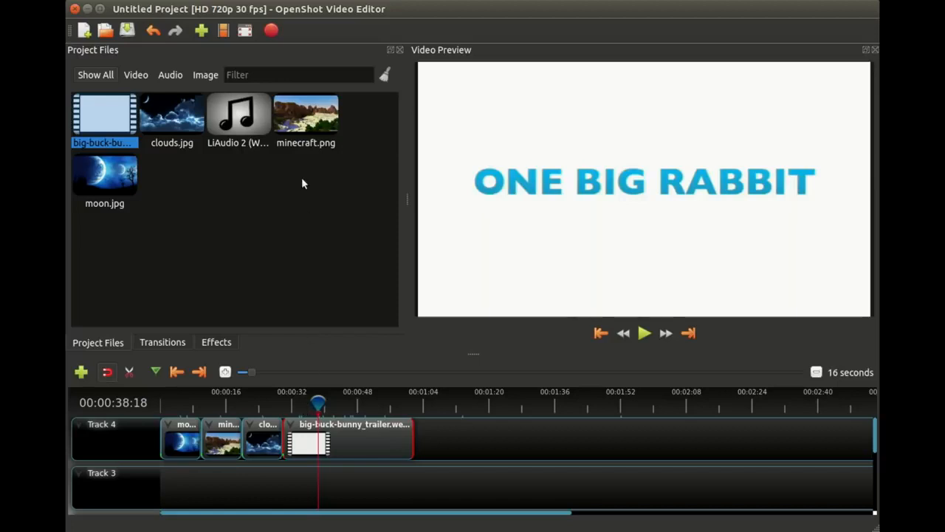
- Add LiAudio 2 (Wave).wav at the start of Track 3 and return the playhead to the beginning of the timeline
{"action": "left_click", "coordinate": [228, 127]}
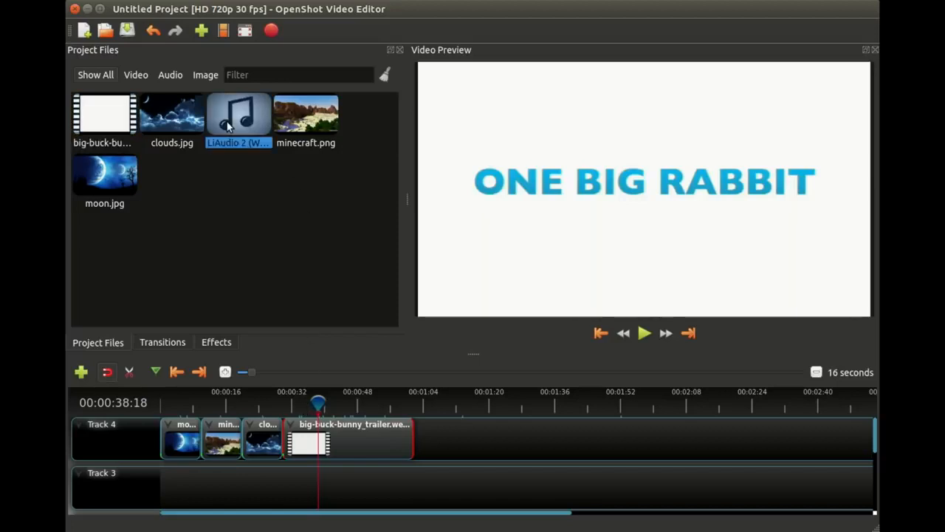
{"action": "left_click_drag", "start_coordinate": [228, 127], "coordinate": [164, 476]}
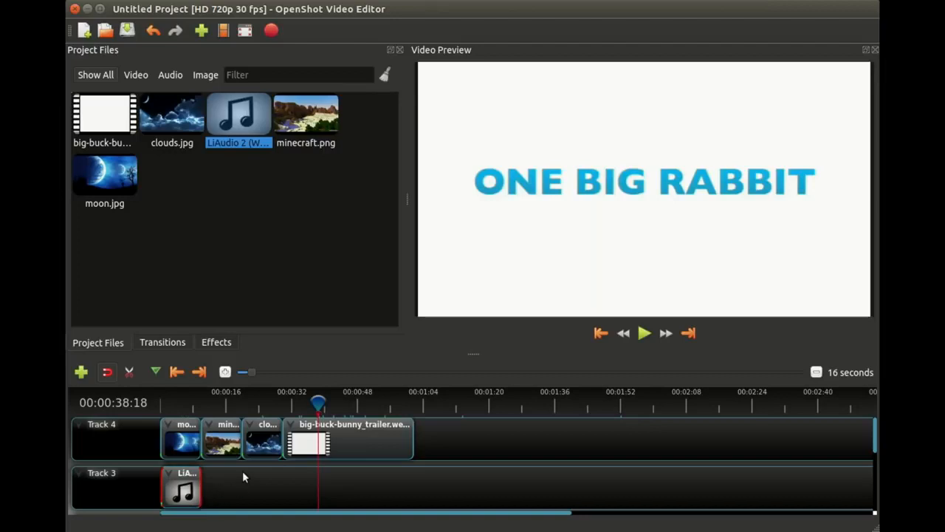
{"action": "left_click", "coordinate": [169, 403]}
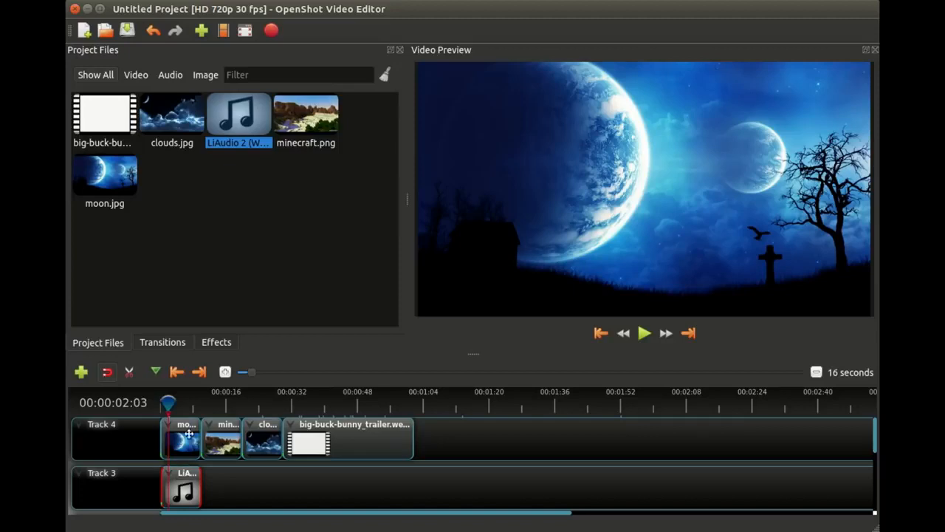
{"action": "mouse_move", "coordinate": [169, 399]}
{"action": "left_mouse_down"}
{"action": "mouse_move", "coordinate": [192, 399]}
{"action": "mouse_move", "coordinate": [176, 400]}
{"action": "left_mouse_up"}
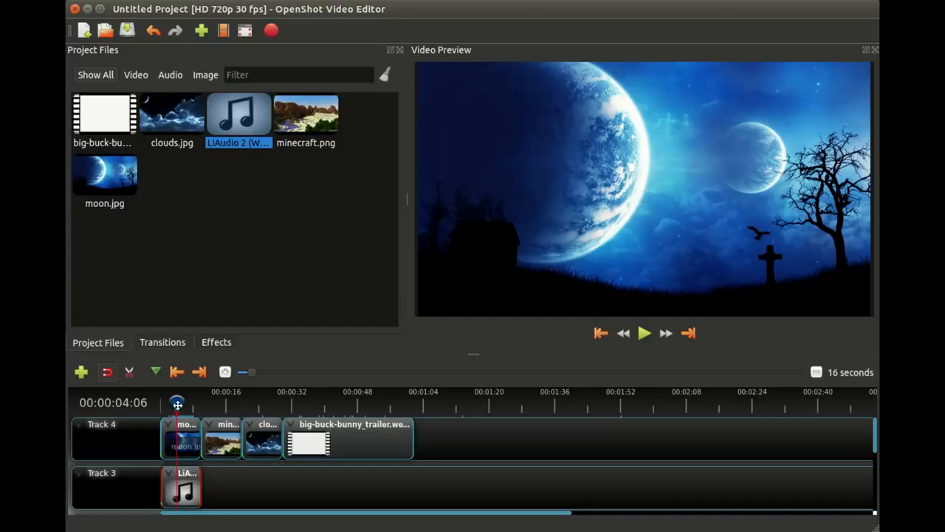
{"action": "left_click_drag", "start_coordinate": [178, 401], "coordinate": [161, 401]}
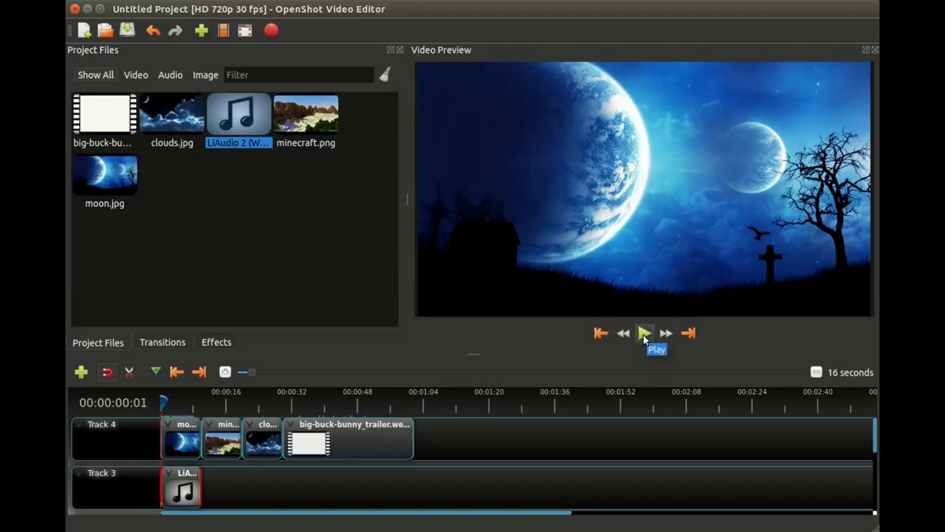
- Play the project from the beginning, pause it, and preview points in the clouds and big-buck-bunny clips
{"action": "left_click", "coordinate": [644, 333]}
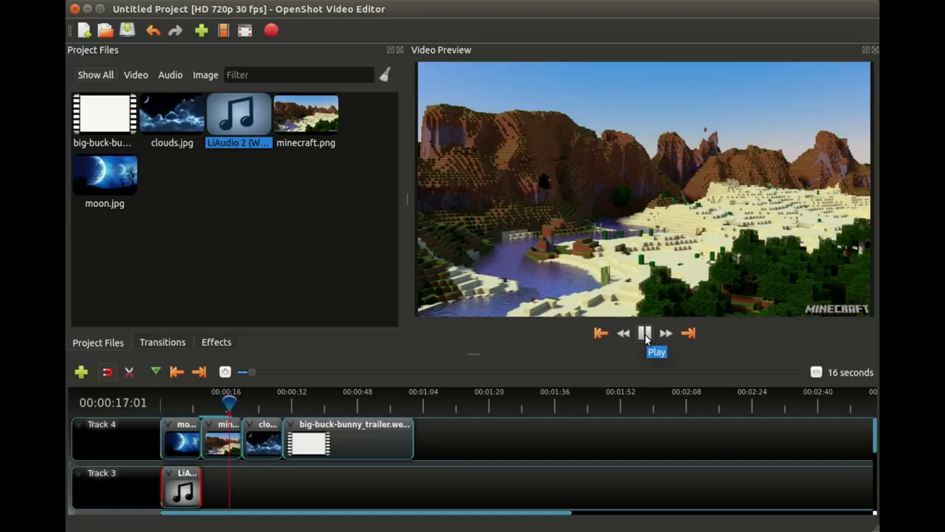
{"action": "left_click", "coordinate": [645, 334]}
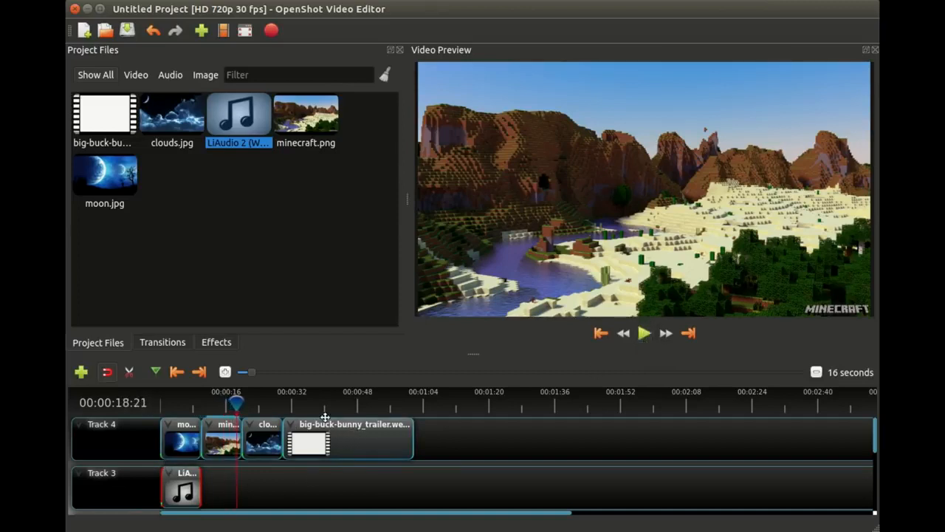
{"action": "left_click", "coordinate": [268, 403]}
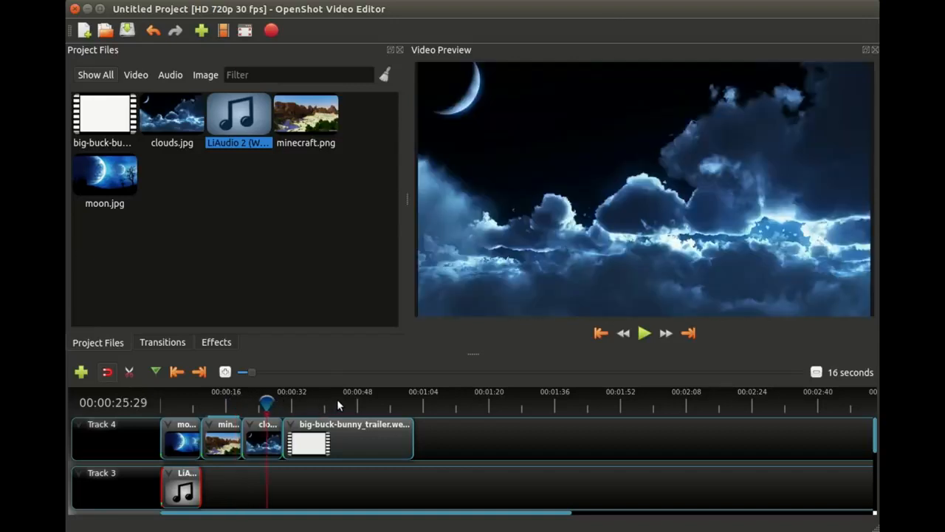
{"action": "left_click", "coordinate": [337, 398]}
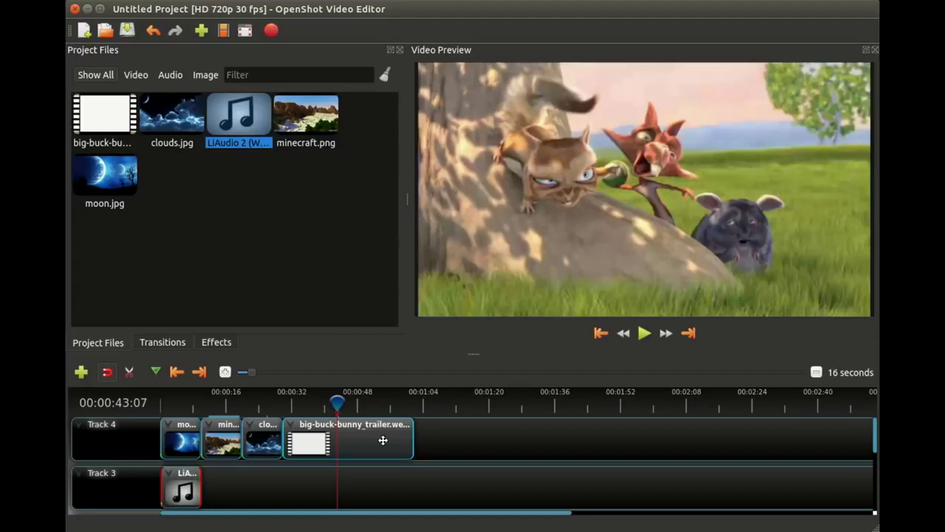
- Select all clips on Track 4 and Track 3 and remove them from the timeline
{"action": "left_click", "coordinate": [439, 497]}
{"action": "left_click_drag", "start_coordinate": [441, 492], "coordinate": [173, 438]}
{"action": "right_click", "coordinate": [178, 439]}
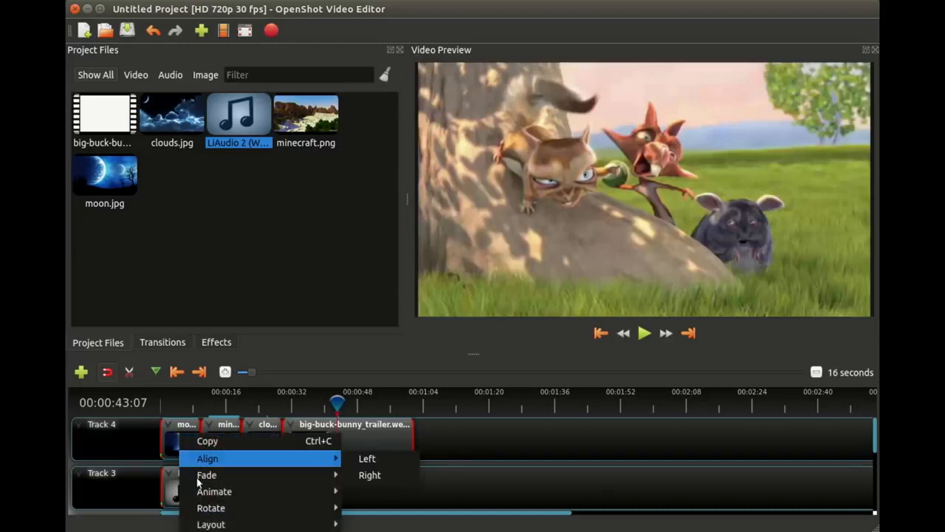
{"action": "mouse_move", "coordinate": [214, 508]}
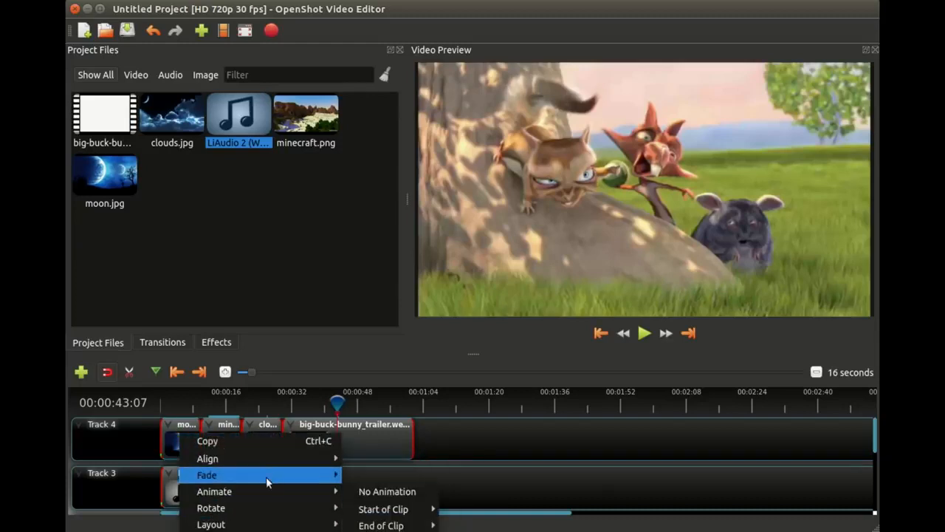
{"action": "mouse_move", "coordinate": [266, 478]}
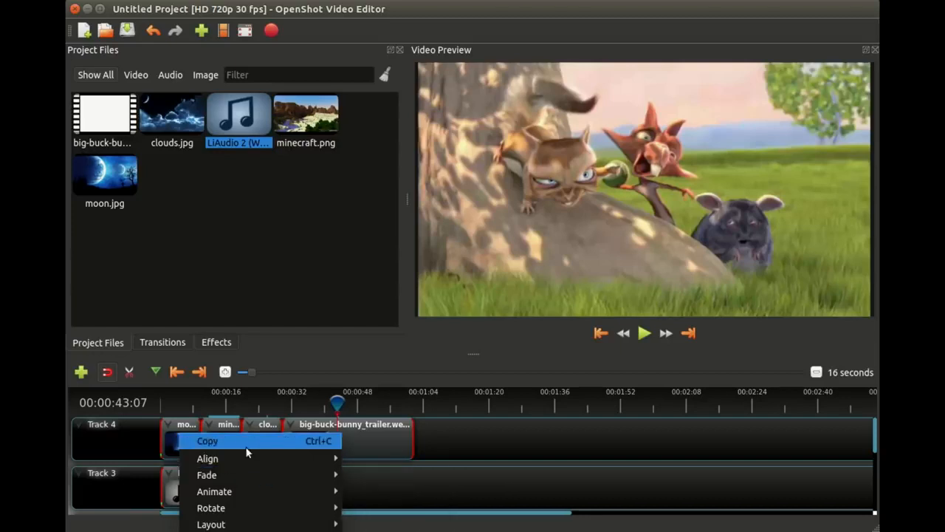
{"action": "left_click", "coordinate": [295, 530]}
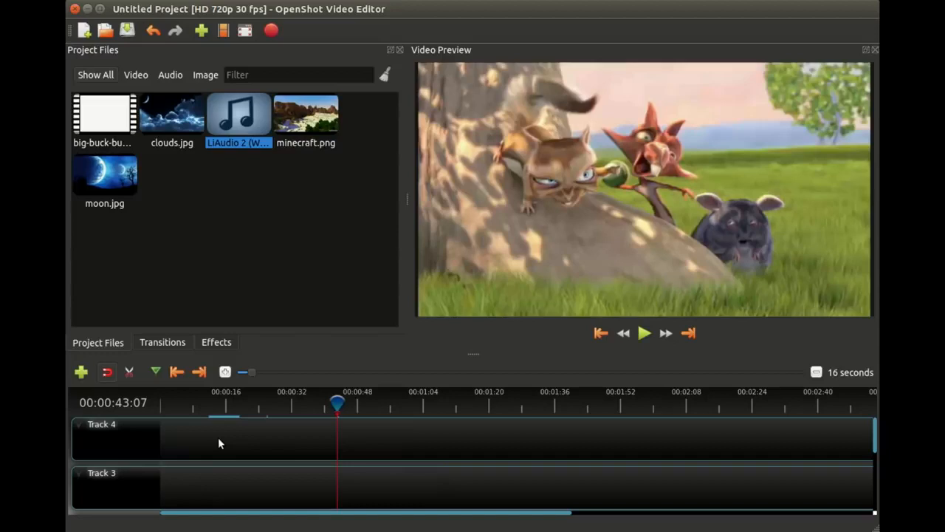
- Select all five project files and open the Add To Timeline dialog for them
{"action": "left_click", "coordinate": [228, 270]}
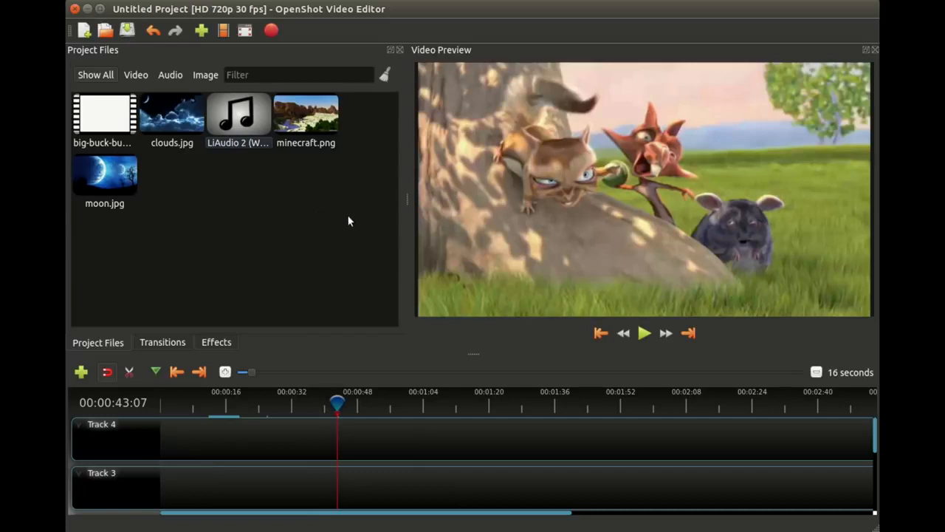
{"action": "left_click_drag", "start_coordinate": [346, 217], "coordinate": [94, 109]}
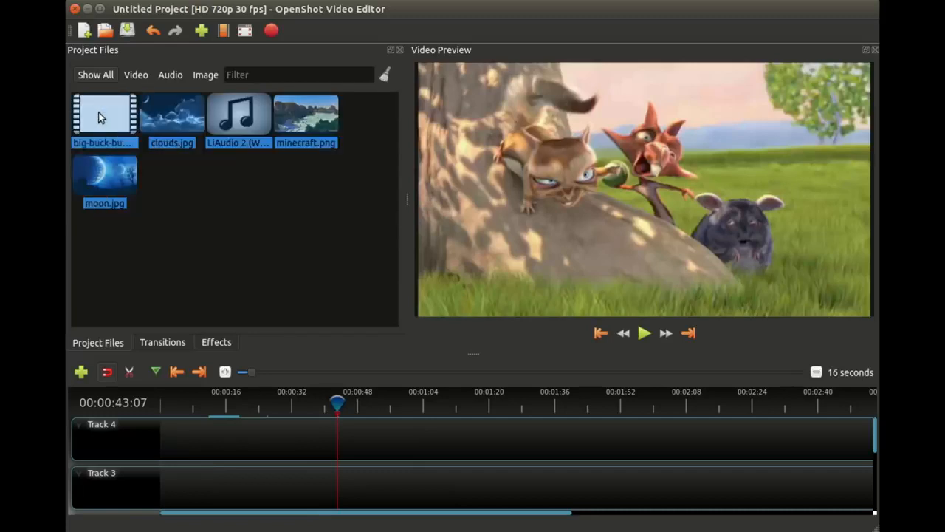
{"action": "right_click", "coordinate": [98, 112]}
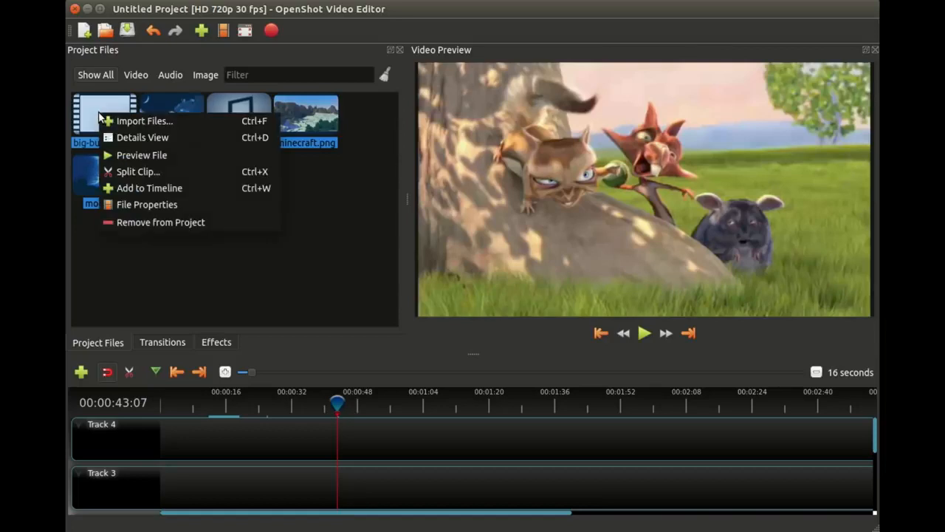
{"action": "left_click", "coordinate": [168, 188]}
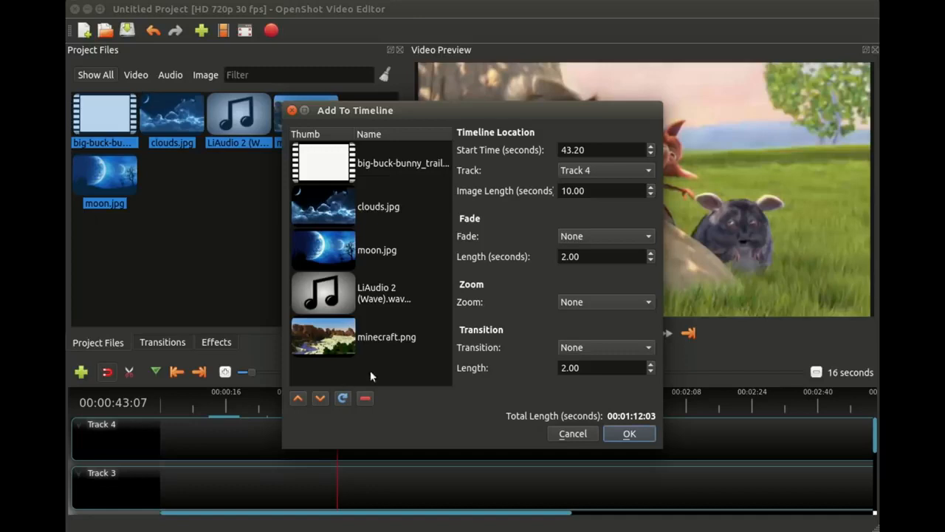
- Shuffle the file order until moon.jpg is first and big-buck-bunny_trailer is last, and add the files to Track 4 at 43.20 seconds
{"action": "left_click", "coordinate": [342, 400]}
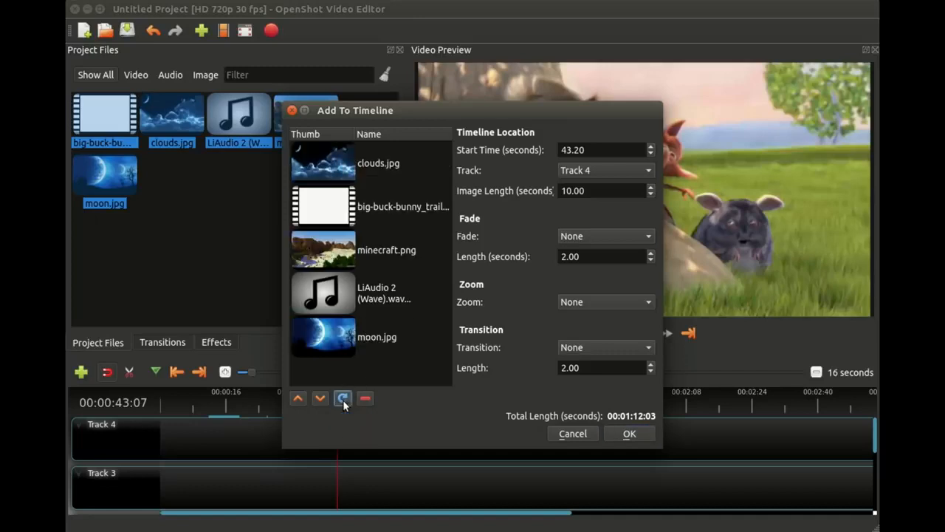
{"action": "left_click", "coordinate": [343, 399]}
{"action": "left_click", "coordinate": [343, 398]}
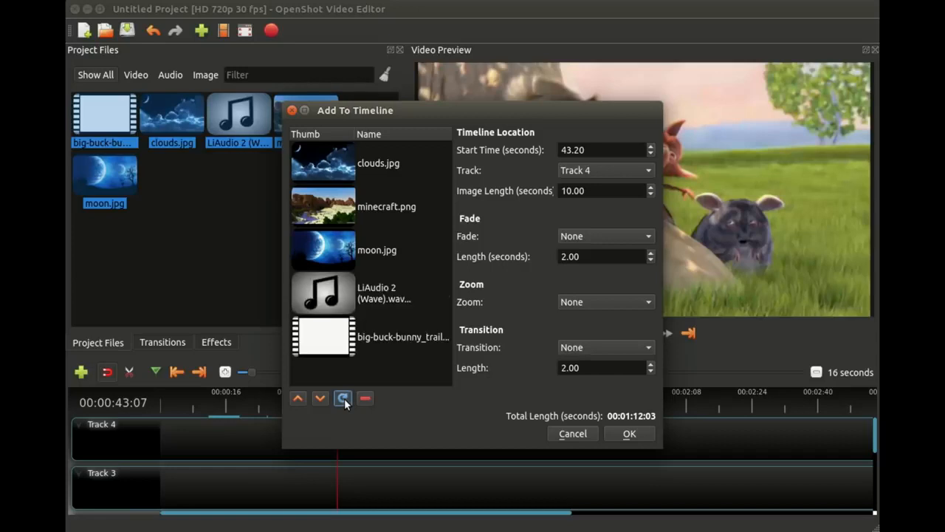
{"action": "left_click", "coordinate": [343, 399]}
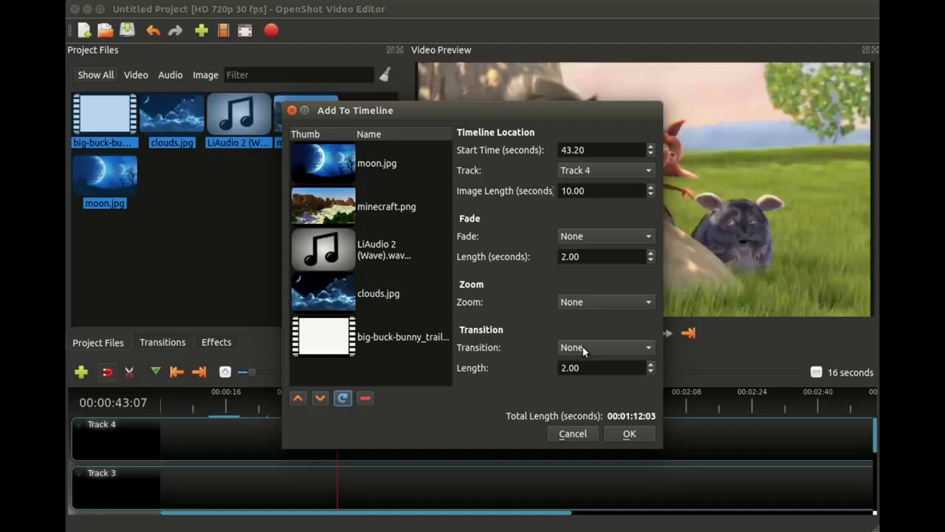
{"action": "left_click", "coordinate": [629, 434]}
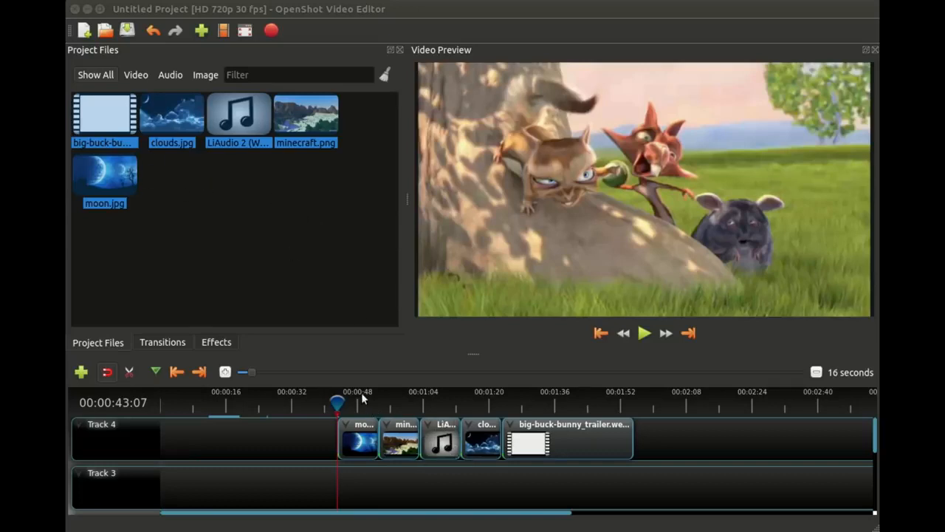
- Preview the newly added Track 4 clips and the empty stretch of timeline before them
{"action": "left_click_drag", "start_coordinate": [360, 395], "coordinate": [554, 397]}
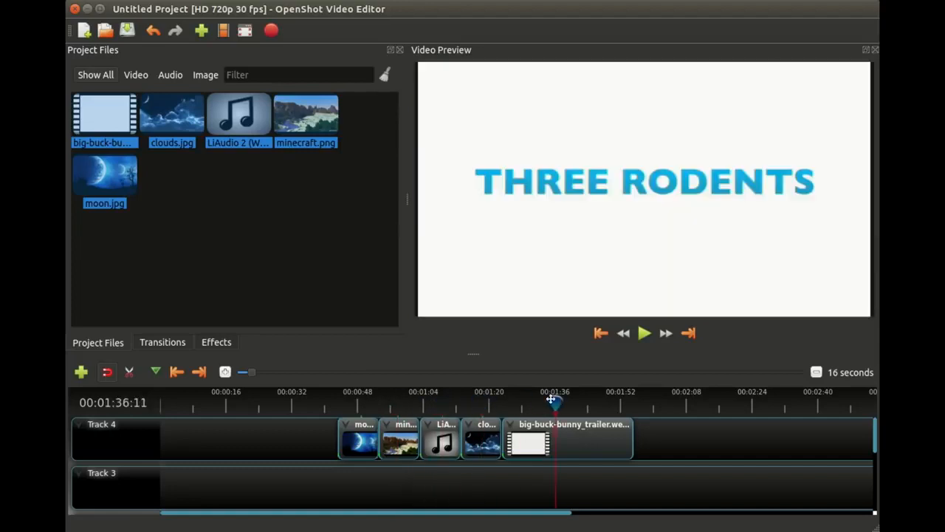
{"action": "left_click", "coordinate": [356, 400]}
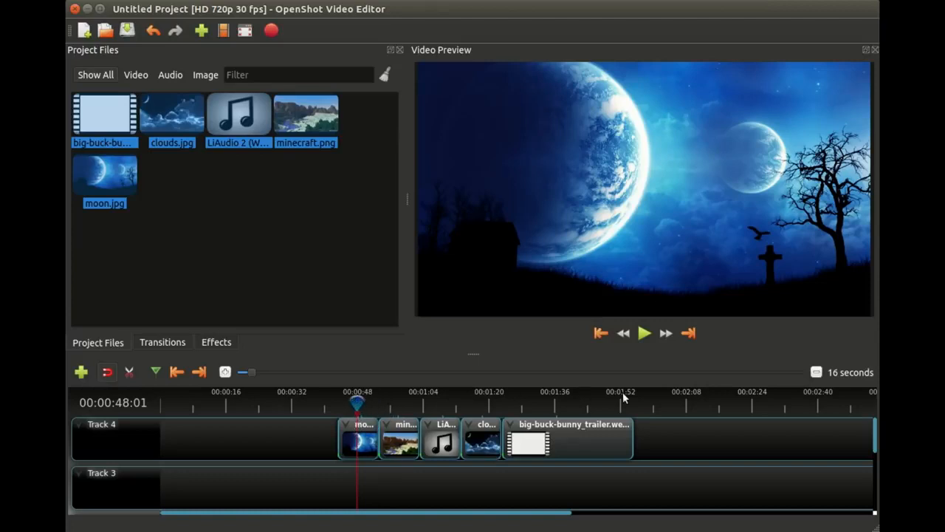
{"action": "left_click", "coordinate": [239, 399]}
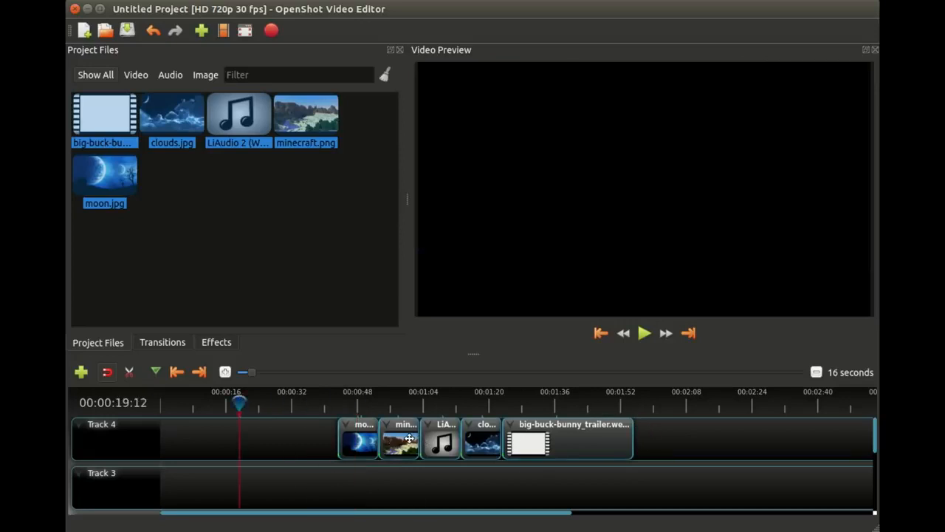
- Select all five Track 4 clips and move them together to the start of the timeline
{"action": "left_click_drag", "start_coordinate": [724, 433], "coordinate": [350, 452]}
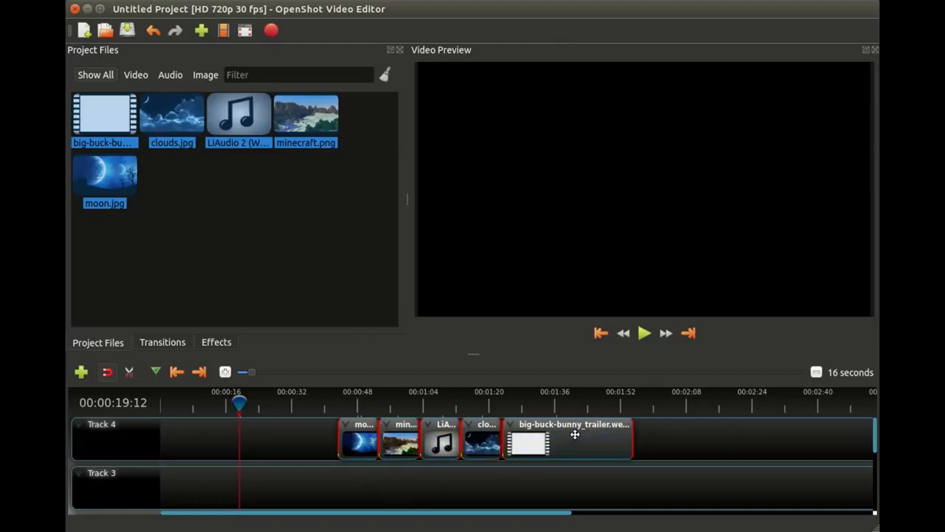
{"action": "left_click_drag", "start_coordinate": [574, 434], "coordinate": [395, 428]}
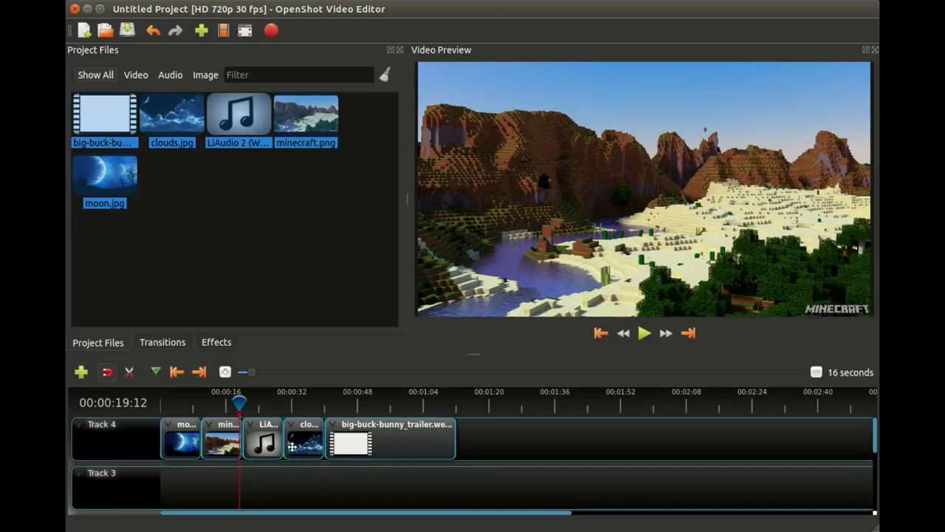
- Delete the LiAudio 2, clouds and big-buck-bunny_trailer clips from Track 4, keeping only moon.jpg and minecraft.png
{"action": "left_click", "coordinate": [375, 438]}
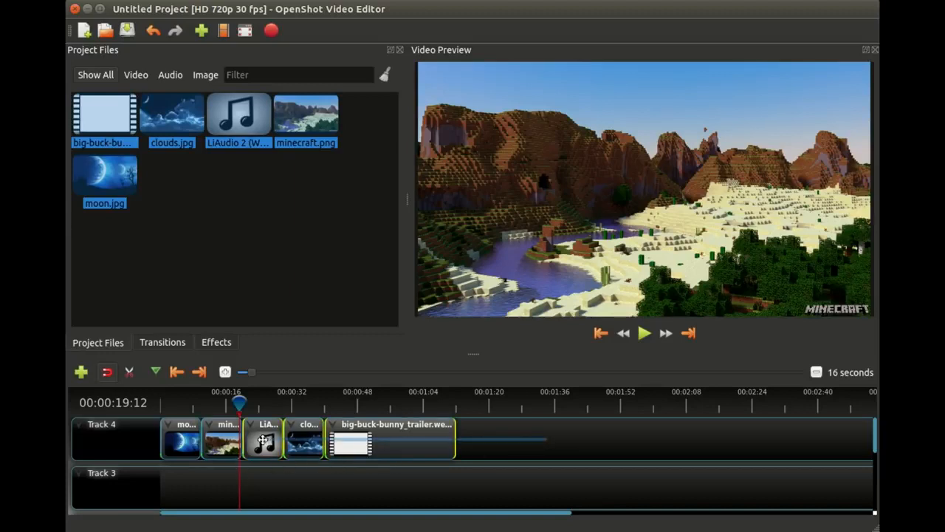
{"action": "key", "text": "ctrl+a"}
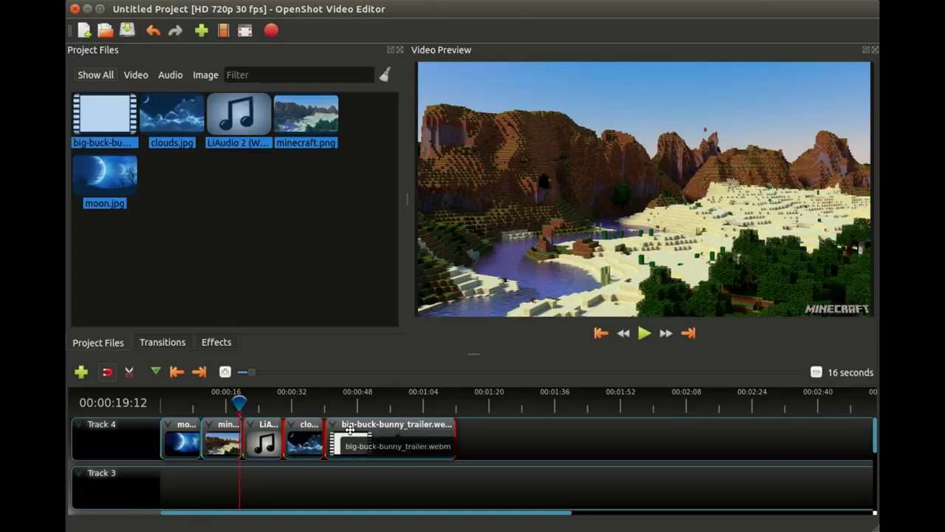
{"action": "key", "text": "Delete"}
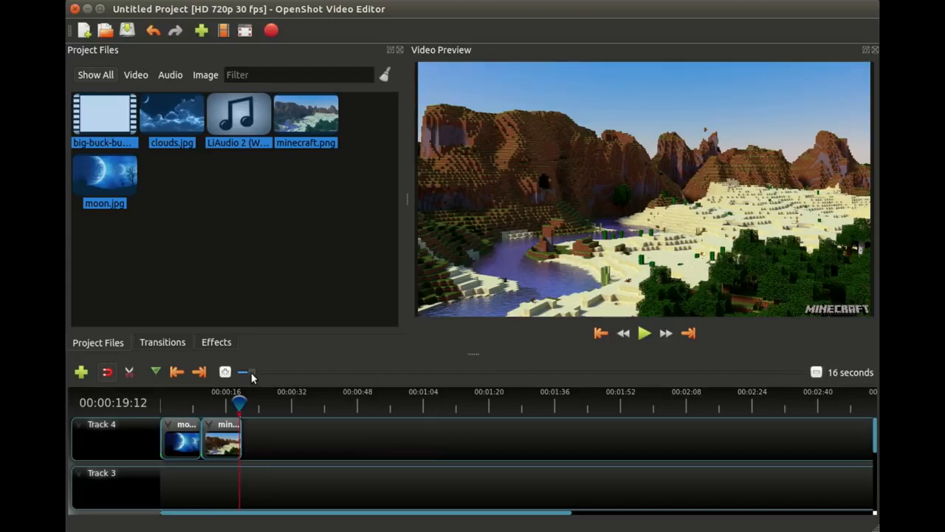
- Move the minecraft.png clip to start at about 00:00:06:18, overlapping the end of moon.jpg to create a transition
{"action": "mouse_move", "coordinate": [251, 373]}
{"action": "left_mouse_down"}
{"action": "mouse_move", "coordinate": [288, 372]}
{"action": "mouse_move", "coordinate": [246, 372]}
{"action": "left_mouse_up"}
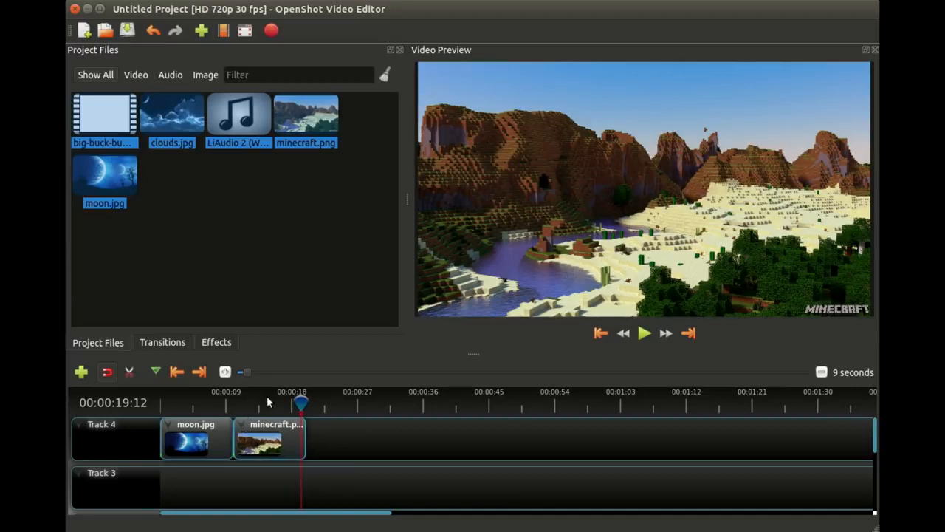
{"action": "left_click", "coordinate": [374, 401]}
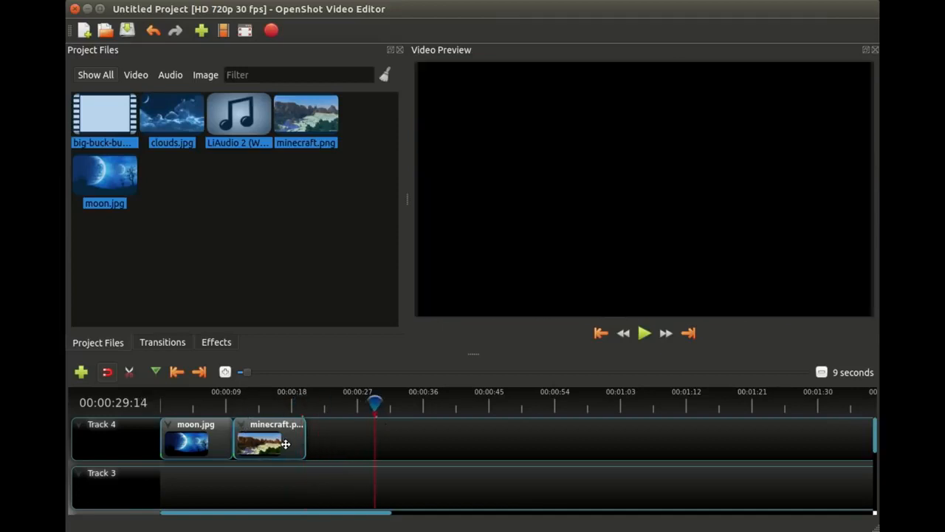
{"action": "left_click", "coordinate": [212, 402]}
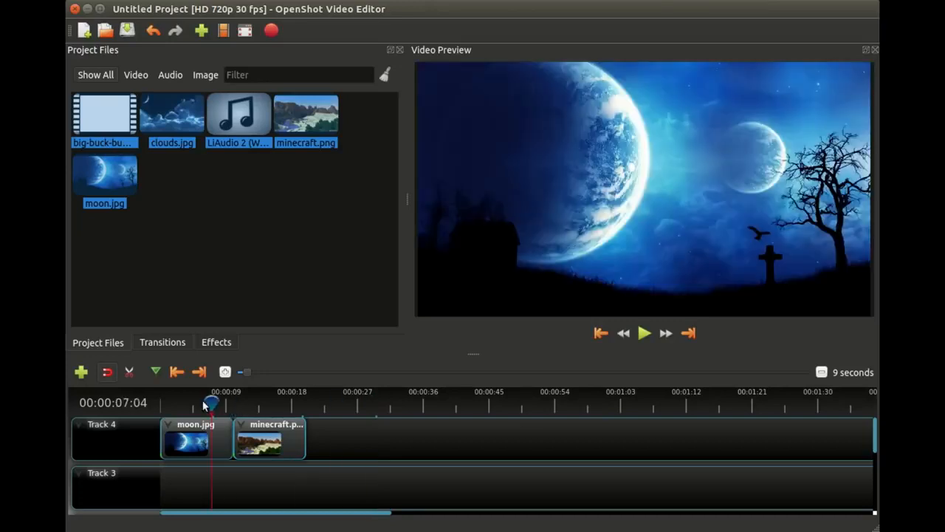
{"action": "mouse_move", "coordinate": [212, 404]}
{"action": "left_mouse_down"}
{"action": "mouse_move", "coordinate": [246, 402]}
{"action": "mouse_move", "coordinate": [207, 402]}
{"action": "left_mouse_up"}
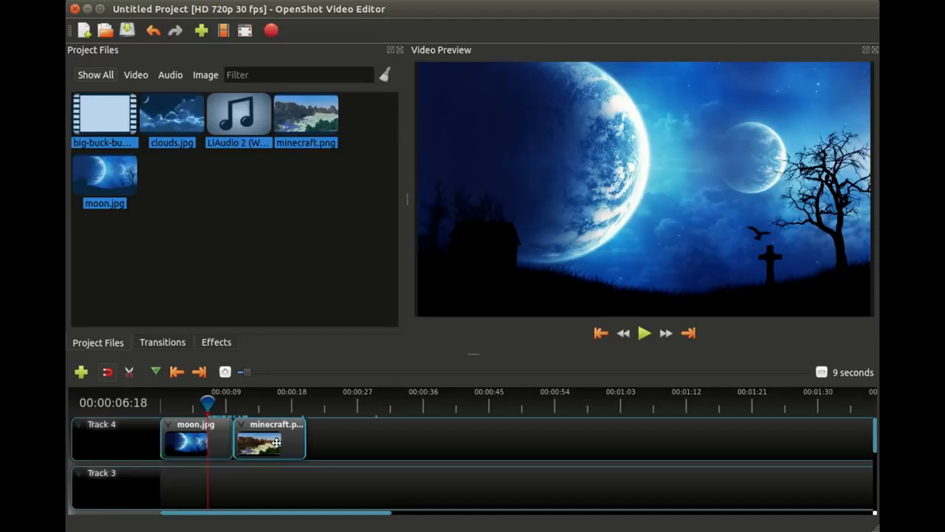
{"action": "left_click_drag", "start_coordinate": [276, 442], "coordinate": [254, 442]}
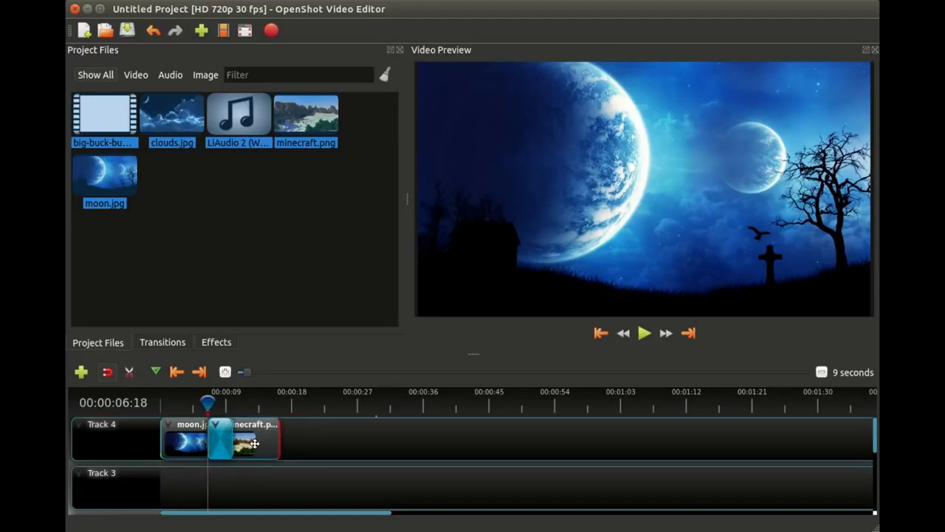
- Play and scrub through the transition between moon.jpg and minecraft.png to check how the images blend
{"action": "left_click", "coordinate": [179, 404]}
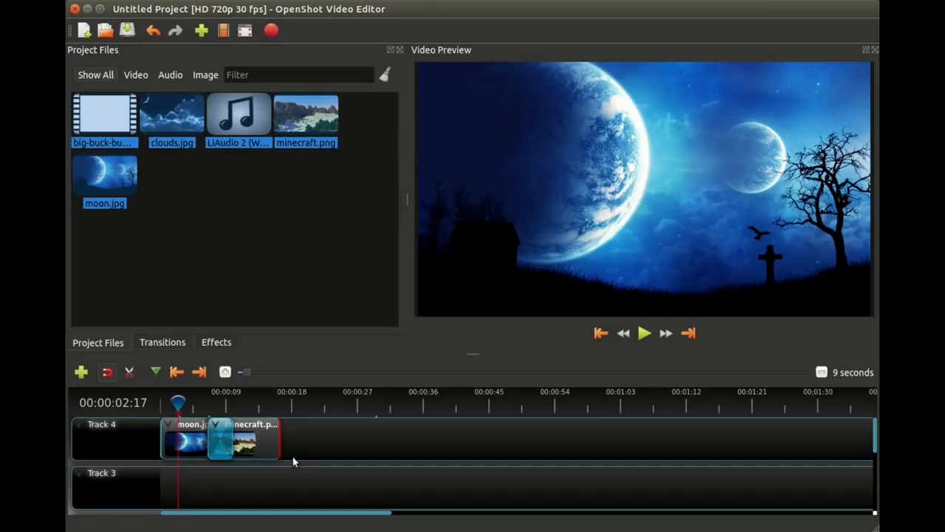
{"action": "left_click", "coordinate": [206, 399]}
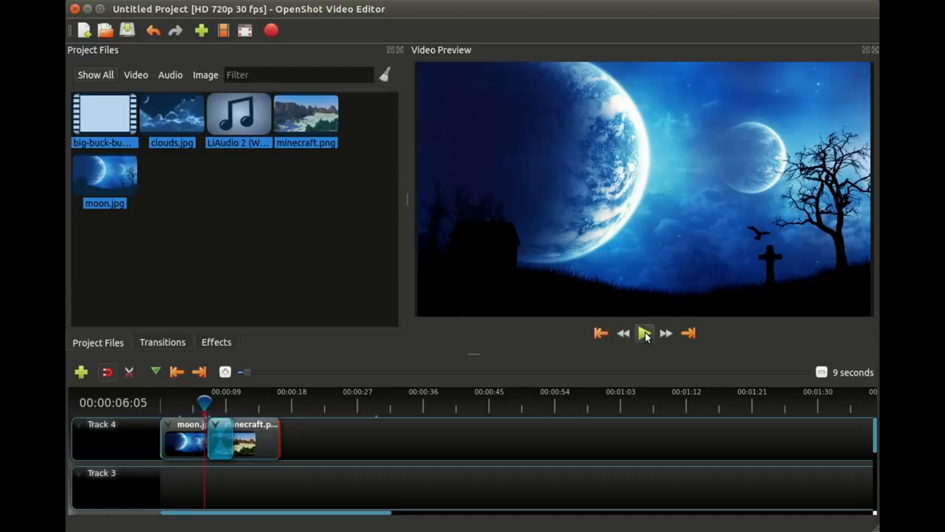
{"action": "left_click", "coordinate": [645, 333]}
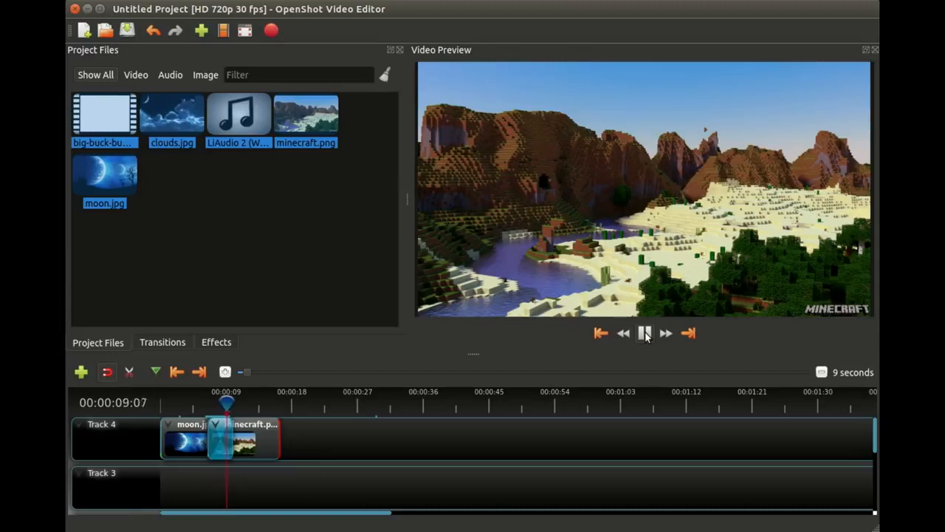
{"action": "left_click", "coordinate": [645, 333]}
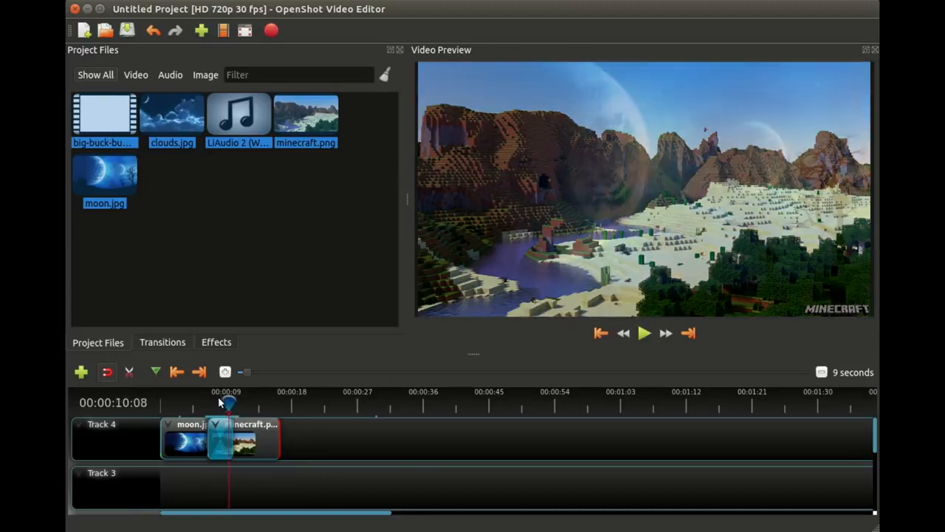
{"action": "left_click", "coordinate": [218, 402]}
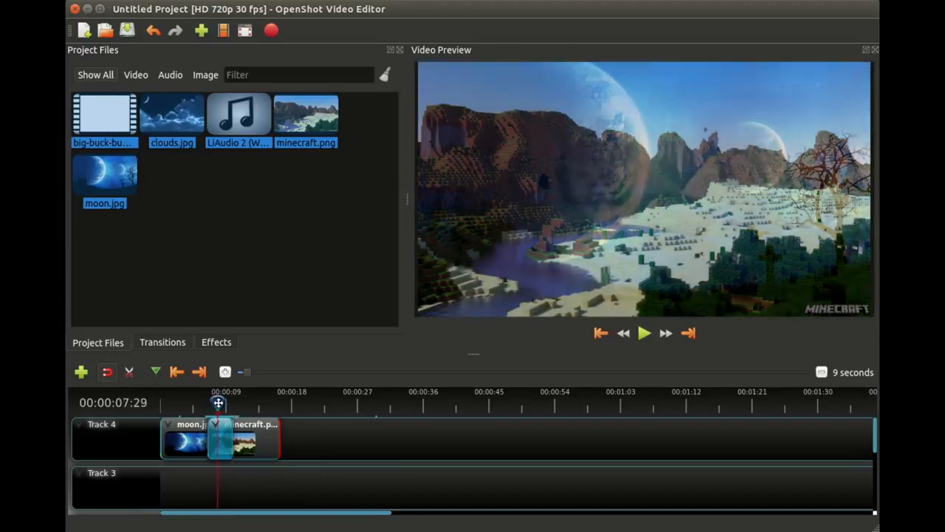
{"action": "left_click_drag", "start_coordinate": [219, 403], "coordinate": [202, 403]}
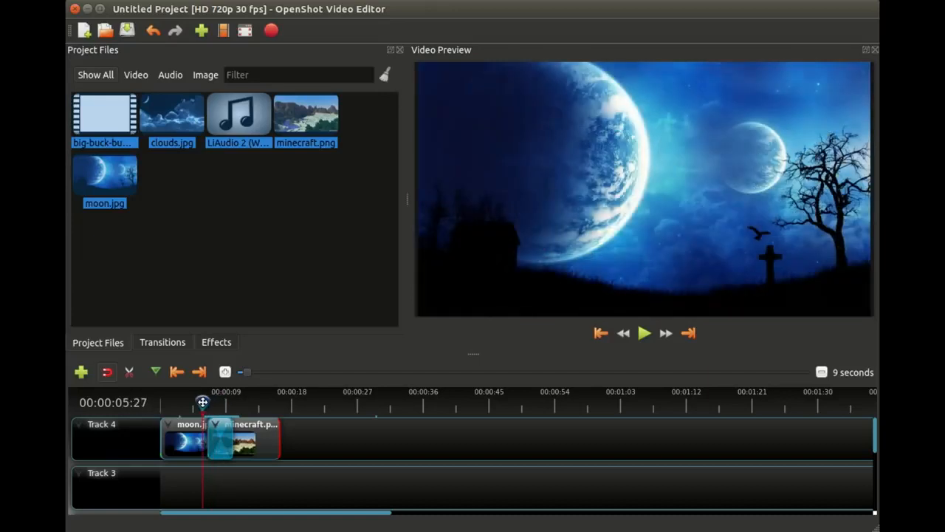
- Delete the transition between moon.jpg and minecraft.png and move the two clips apart along Track 4
{"action": "left_click", "coordinate": [221, 444]}
{"action": "key", "text": "Delete"}
{"action": "left_click_drag", "start_coordinate": [222, 437], "coordinate": [388, 437]}
{"action": "left_click_drag", "start_coordinate": [217, 438], "coordinate": [323, 439]}
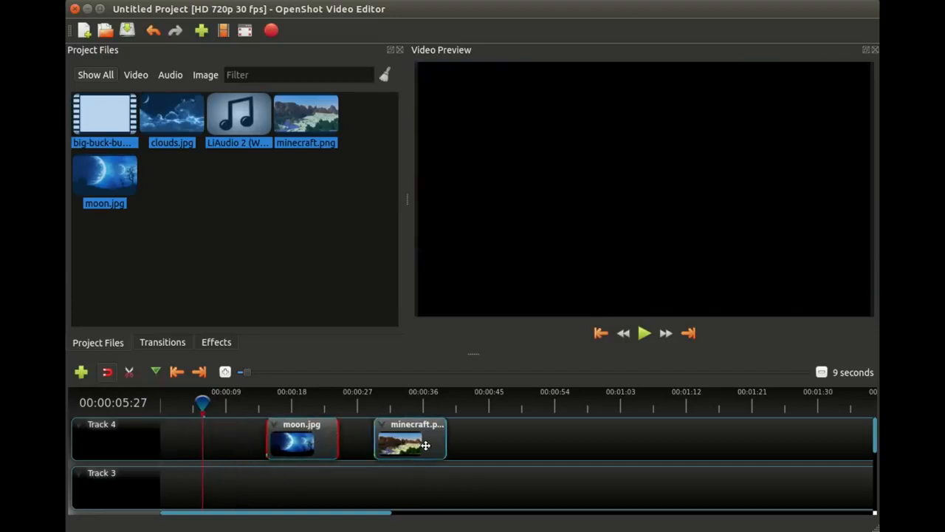
- Move minecraft.png to overlap moon.jpg from about 18 seconds, creating a longer transition, and play the transition back
{"action": "left_click_drag", "start_coordinate": [430, 445], "coordinate": [367, 445]}
{"action": "left_click_drag", "start_coordinate": [354, 445], "coordinate": [341, 446]}
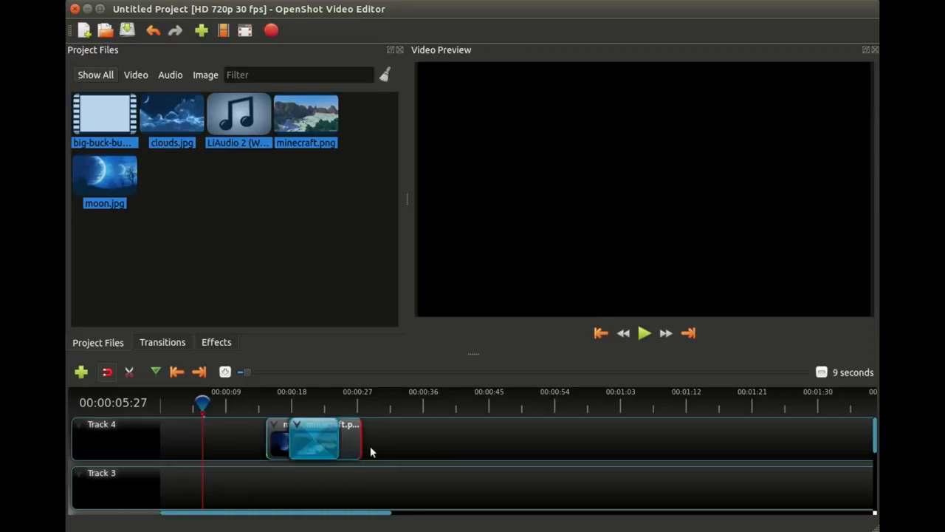
{"action": "left_click", "coordinate": [293, 399]}
{"action": "left_click", "coordinate": [643, 333]}
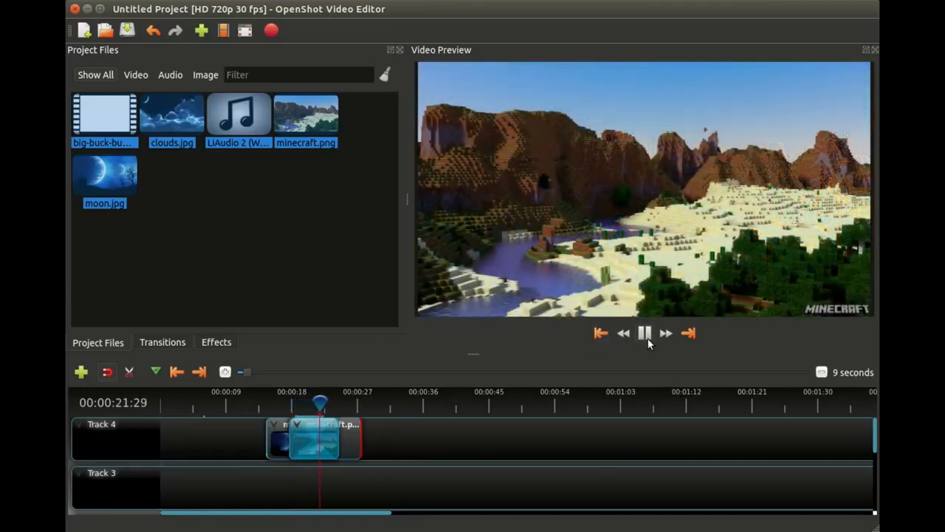
{"action": "left_click", "coordinate": [647, 337]}
- Replace the automatic transition on Track 4 with the Puzzle transition, placed over the minecraft.png clip
{"action": "left_click_drag", "start_coordinate": [449, 440], "coordinate": [405, 435]}
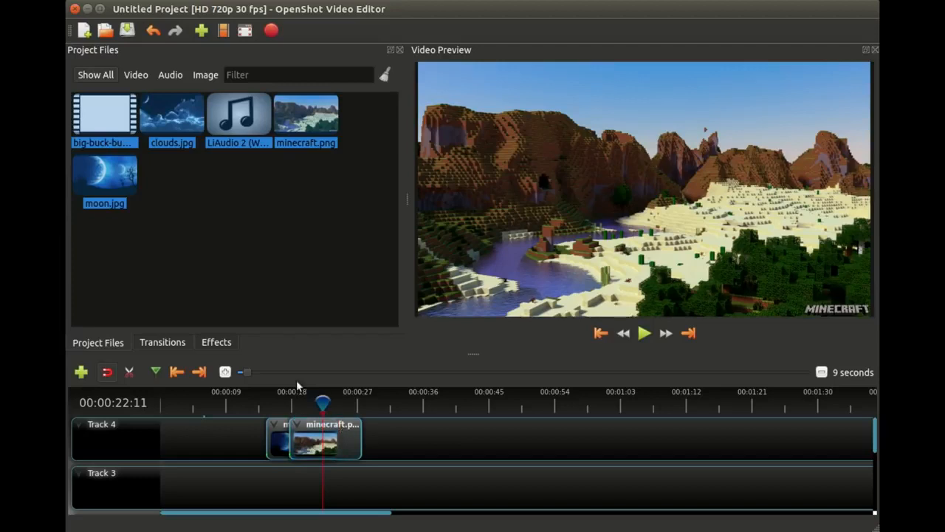
{"action": "left_click", "coordinate": [161, 342]}
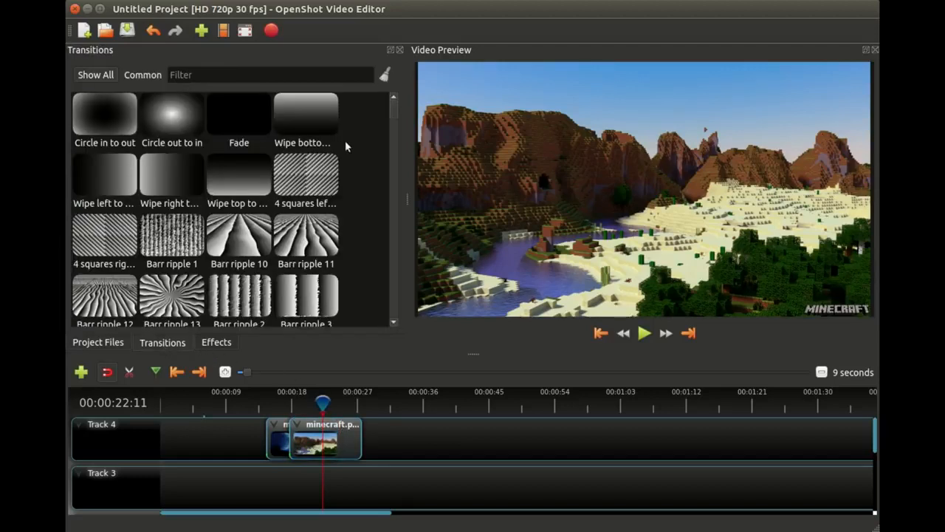
{"action": "left_click_drag", "start_coordinate": [394, 107], "coordinate": [384, 231]}
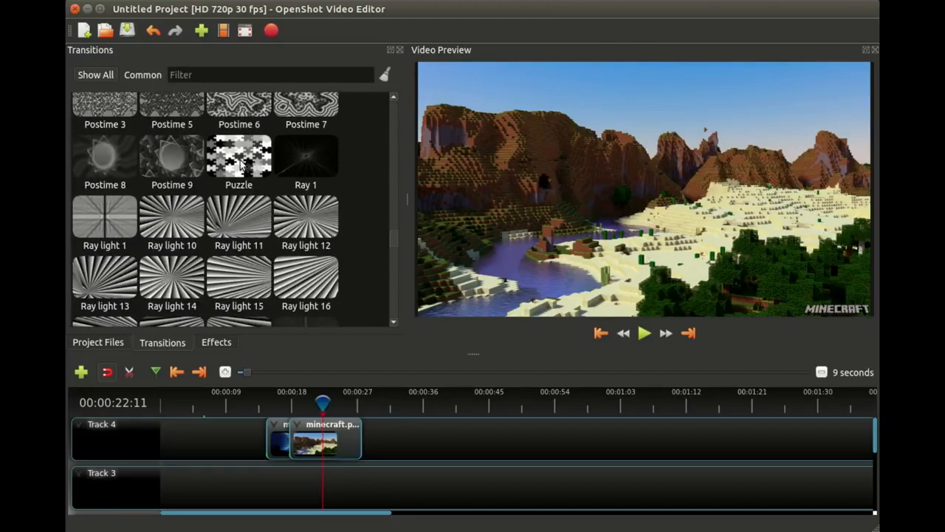
{"action": "left_click_drag", "start_coordinate": [239, 162], "coordinate": [298, 402]}
- Play the Puzzle transition from about 19 seconds to the end of minecraft.png to check the effect
{"action": "left_click", "coordinate": [303, 404]}
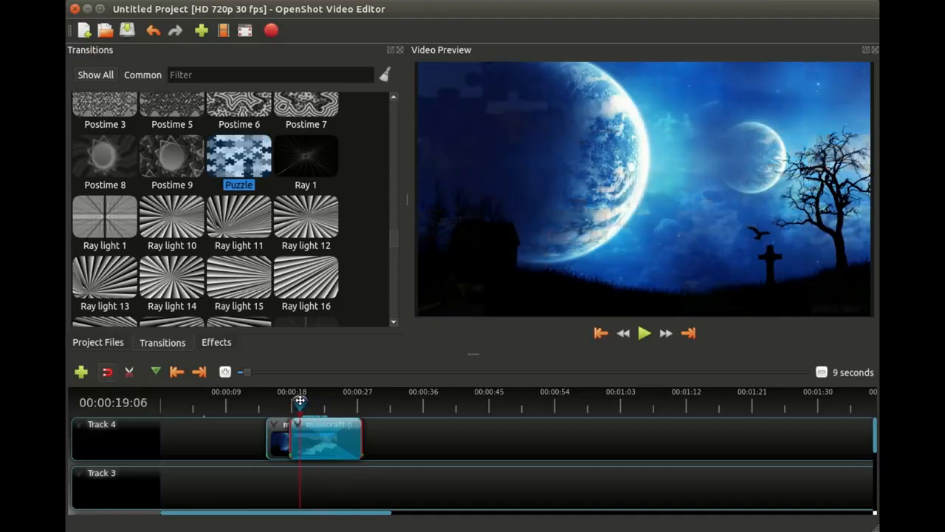
{"action": "left_click", "coordinate": [643, 334]}
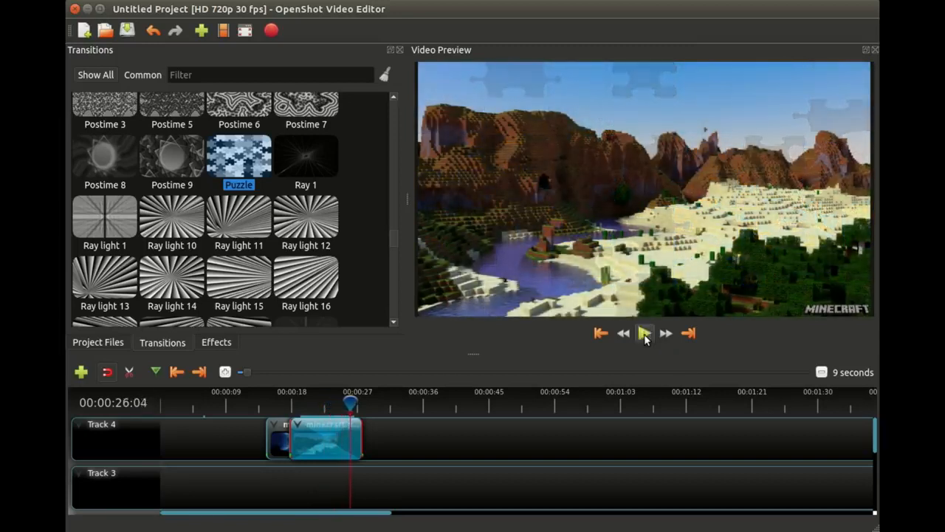
{"action": "left_click", "coordinate": [643, 332]}
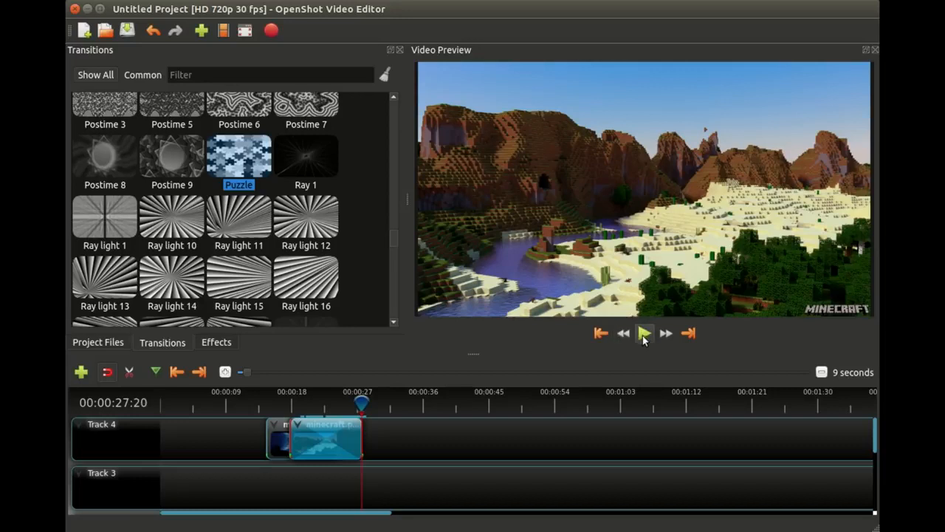
- Delete the Puzzle transition and the moon.jpg and minecraft.png clips, leaving Track 4 empty
{"action": "left_click_drag", "start_coordinate": [321, 432], "coordinate": [470, 430]}
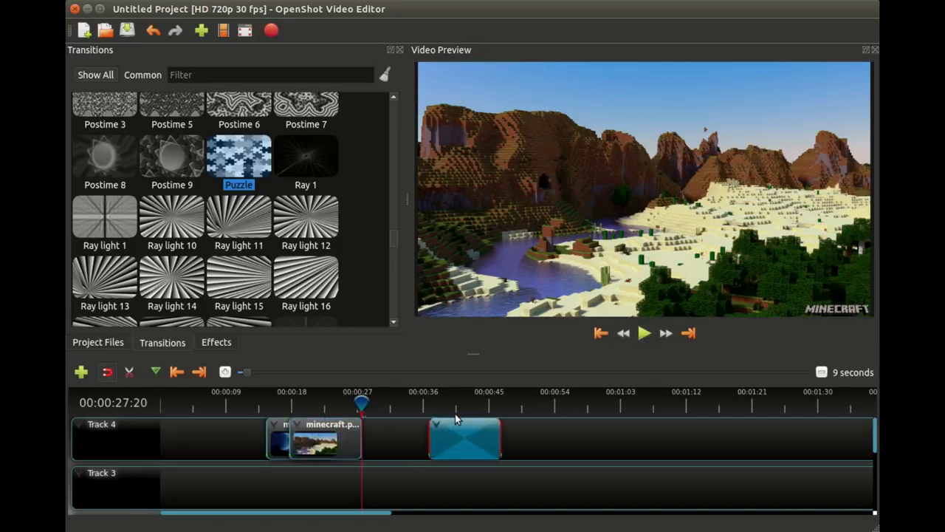
{"action": "key", "text": "Delete"}
{"action": "left_click_drag", "start_coordinate": [205, 431], "coordinate": [360, 447]}
{"action": "key", "text": "Delete"}
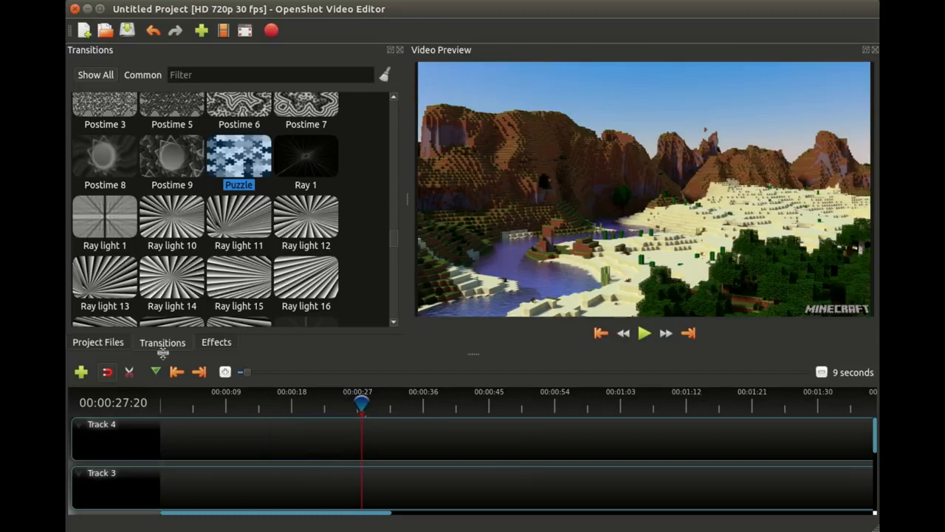
- Add all five selected project files to Track 4 at once, with Zoom In and a transition applied to the clips
{"action": "left_click", "coordinate": [97, 341]}
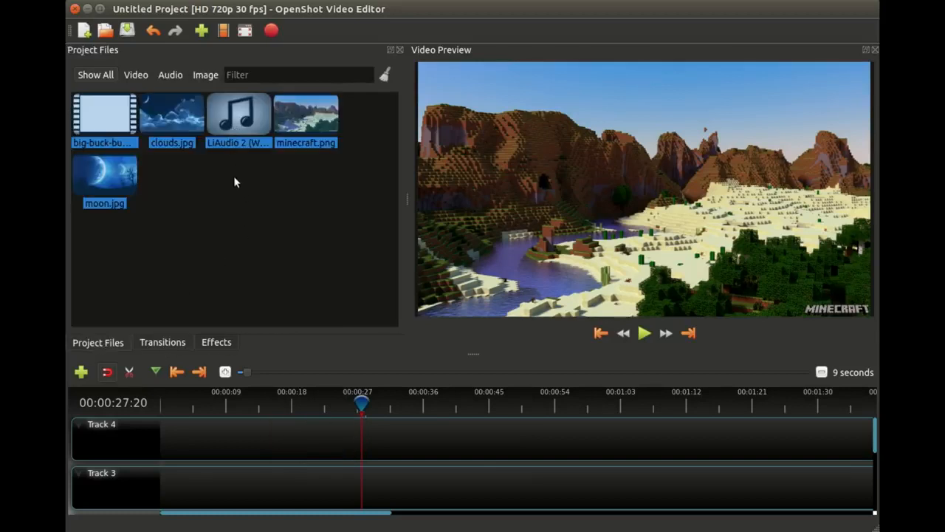
{"action": "right_click", "coordinate": [234, 110]}
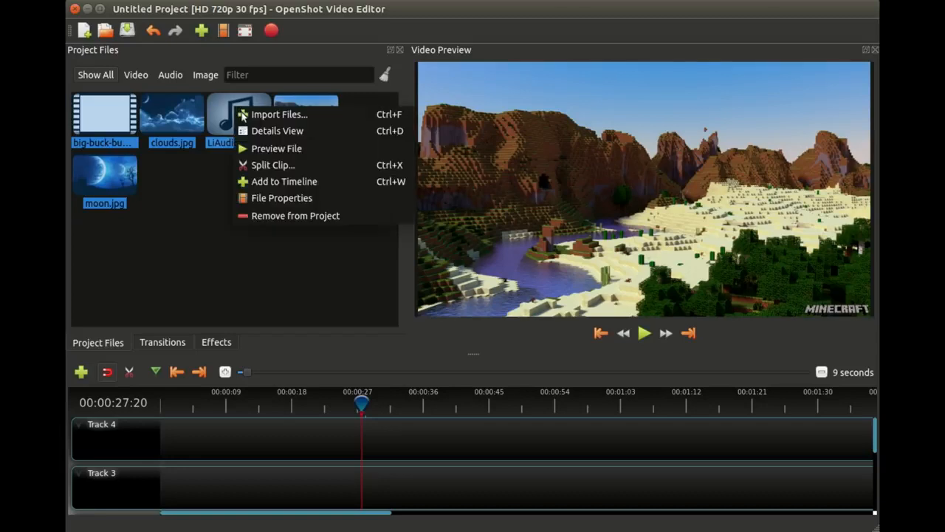
{"action": "left_click", "coordinate": [284, 181]}
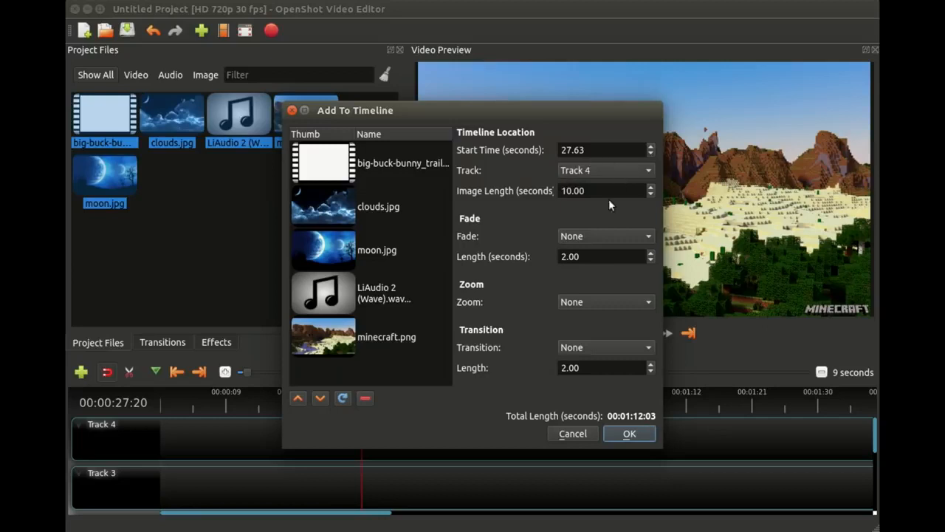
{"action": "left_click", "coordinate": [588, 302]}
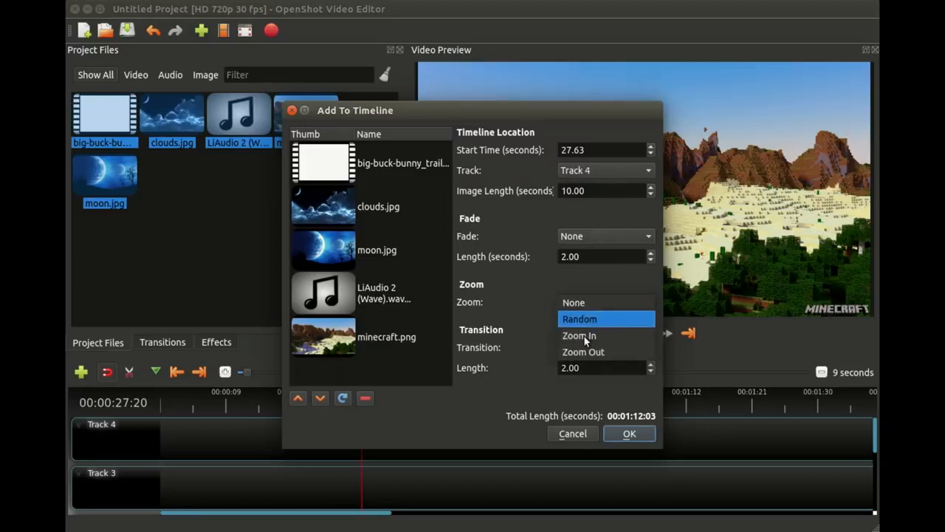
{"action": "left_click", "coordinate": [583, 335]}
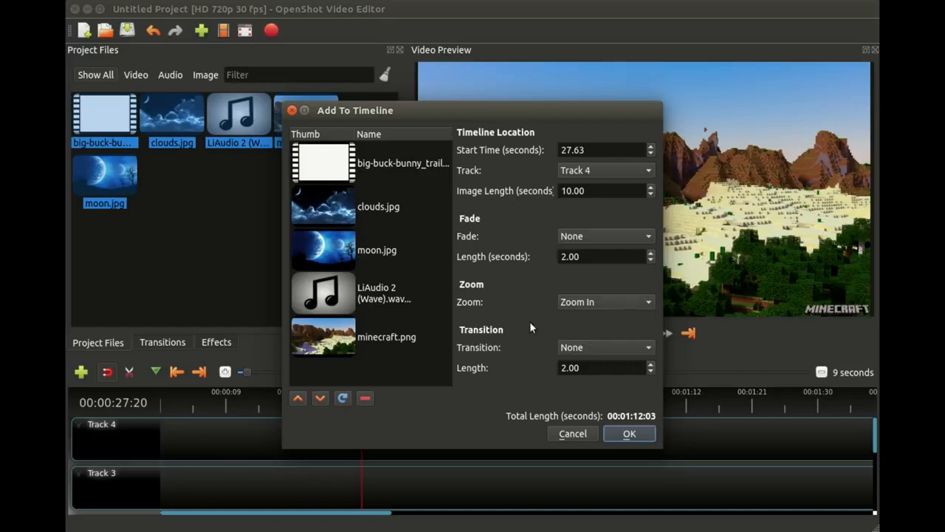
{"action": "left_click", "coordinate": [590, 344]}
{"action": "left_click", "coordinate": [597, 6]}
{"action": "left_click", "coordinate": [629, 434]}
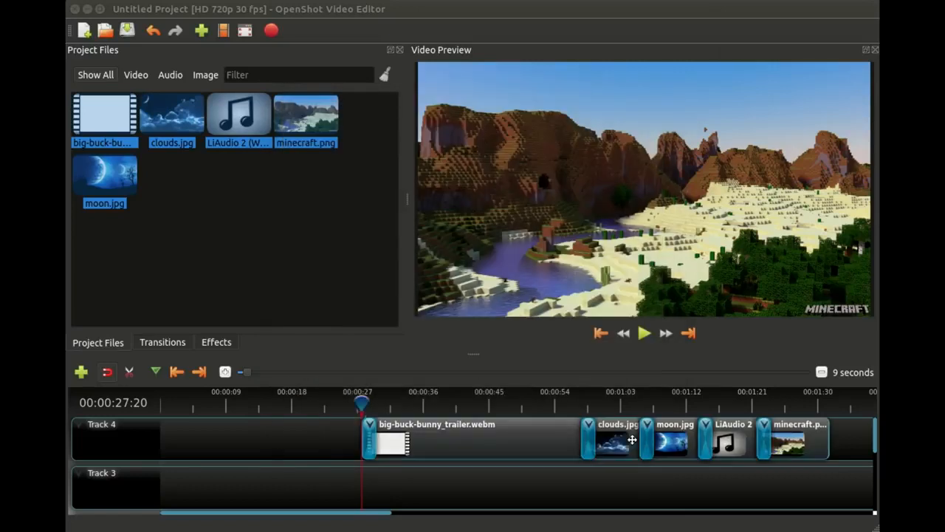
- Play and scrub through the big-buck-bunny_trailer, clouds and moon clips to check their transitions and zoom effect
{"action": "left_click", "coordinate": [392, 399]}
{"action": "left_click", "coordinate": [505, 398]}
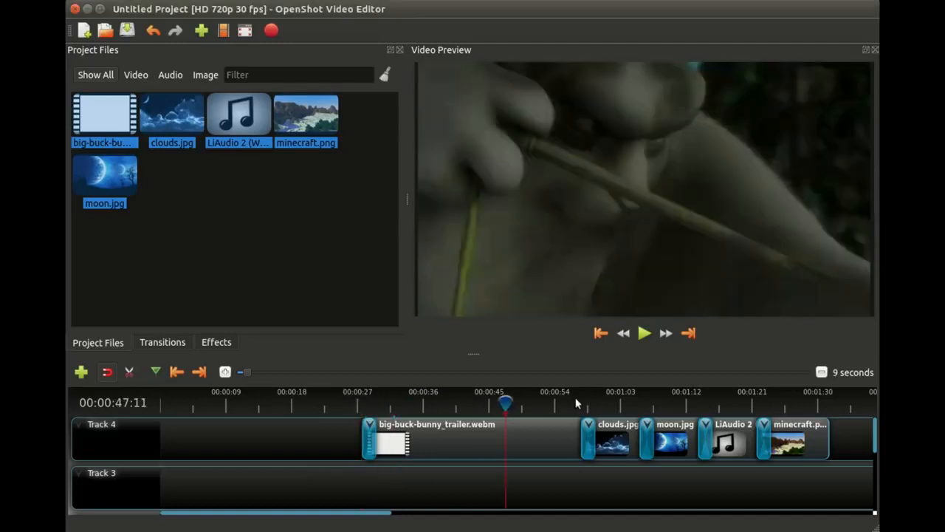
{"action": "left_click", "coordinate": [584, 400]}
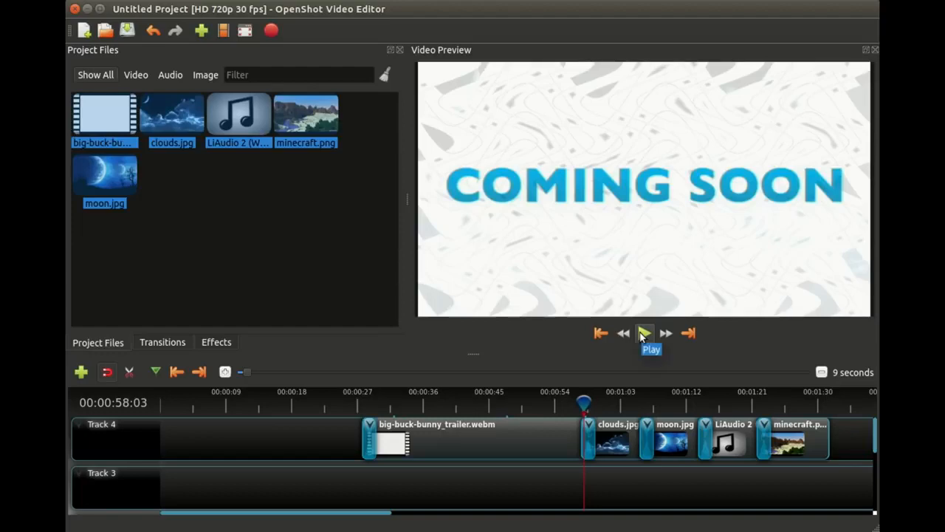
{"action": "left_click", "coordinate": [642, 334]}
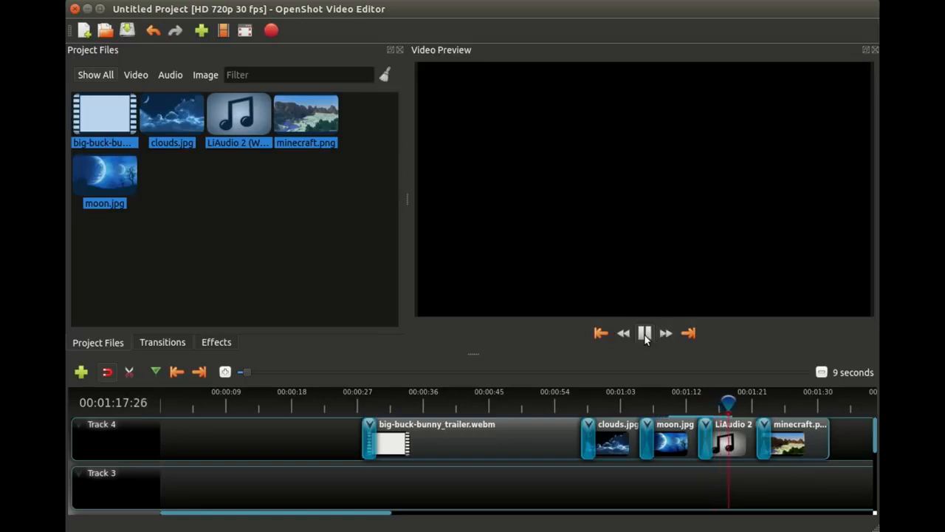
{"action": "left_click", "coordinate": [645, 334]}
{"action": "left_click", "coordinate": [672, 402]}
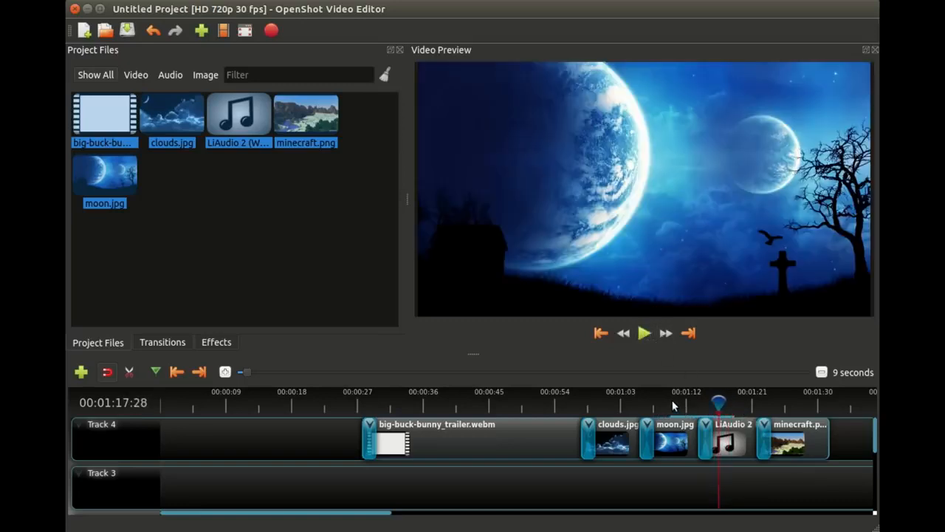
{"action": "left_click", "coordinate": [613, 403]}
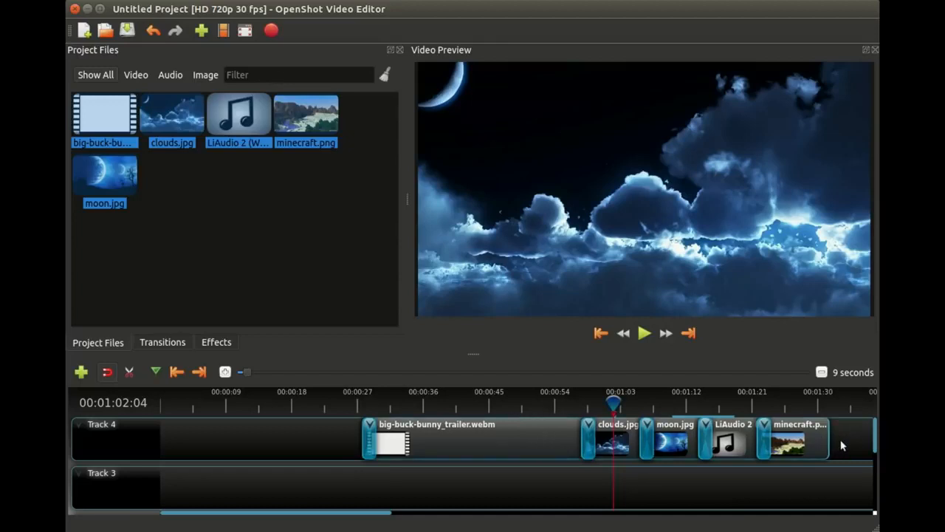
- Move all Track 4 clips and transitions together to the start of the timeline and delete them all
{"action": "left_click_drag", "start_coordinate": [841, 446], "coordinate": [365, 444]}
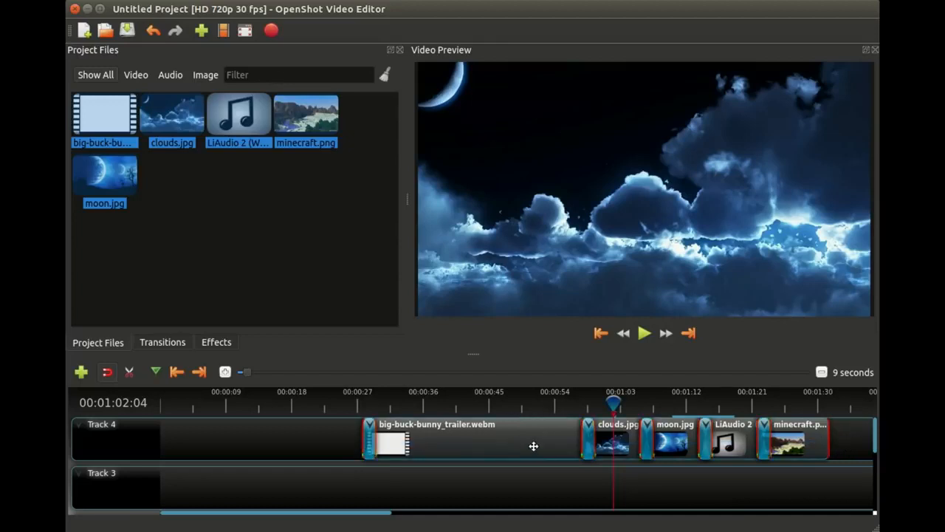
{"action": "left_click_drag", "start_coordinate": [533, 446], "coordinate": [331, 446]}
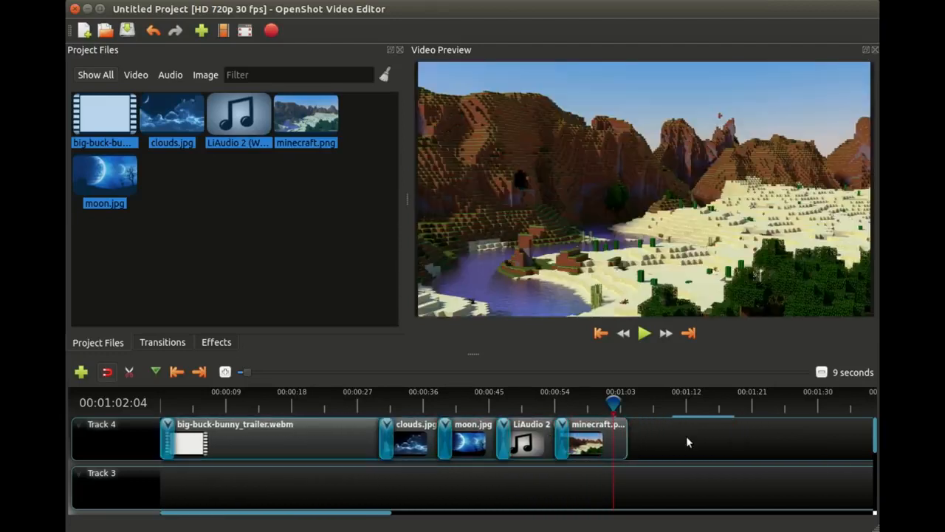
{"action": "left_click_drag", "start_coordinate": [748, 440], "coordinate": [167, 438]}
{"action": "key", "text": "Delete"}
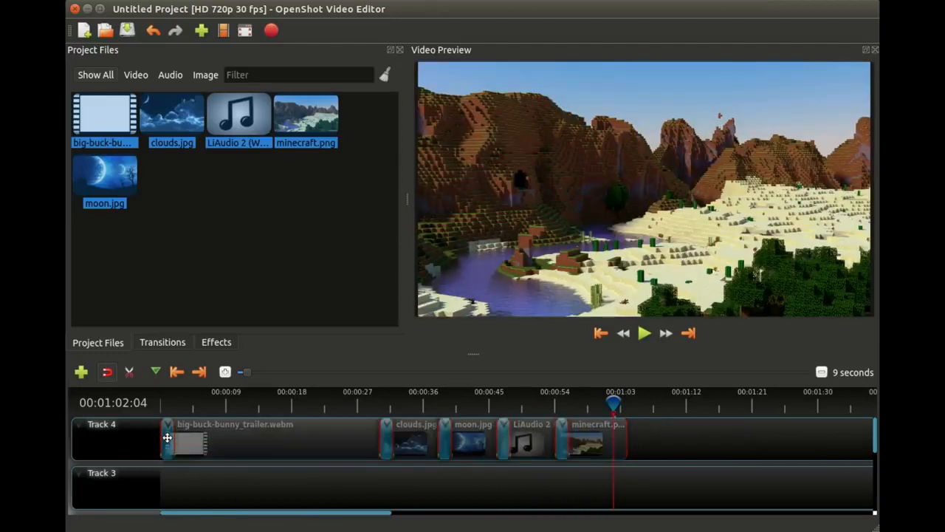
- Place moon.jpg at the start of Track 4 and overlap it with minecraft.png from about 4 seconds to form a previewed transition
{"action": "left_click", "coordinate": [225, 246]}
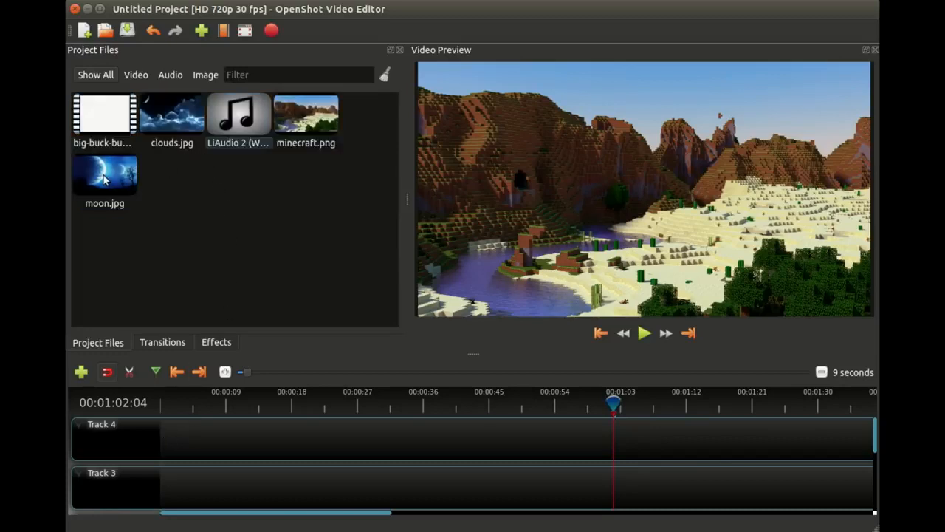
{"action": "left_click_drag", "start_coordinate": [105, 177], "coordinate": [158, 427]}
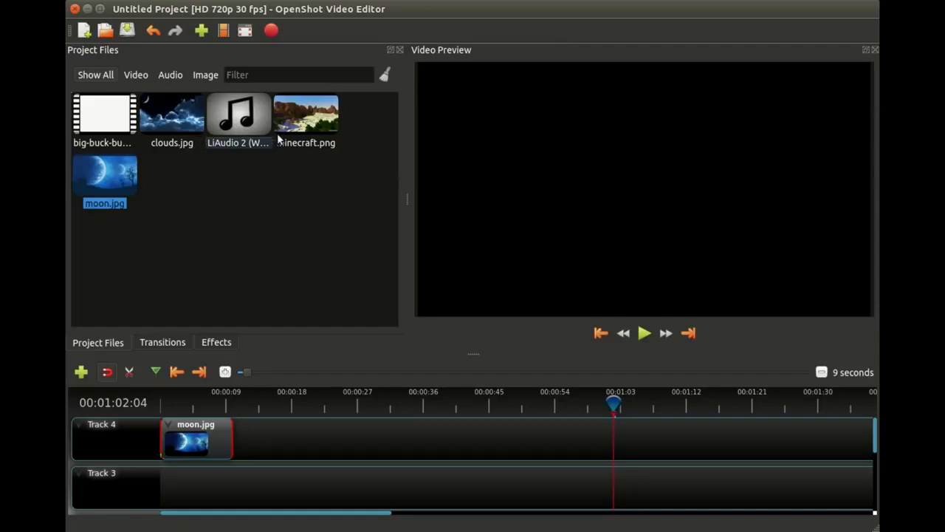
{"action": "left_click_drag", "start_coordinate": [306, 122], "coordinate": [237, 440]}
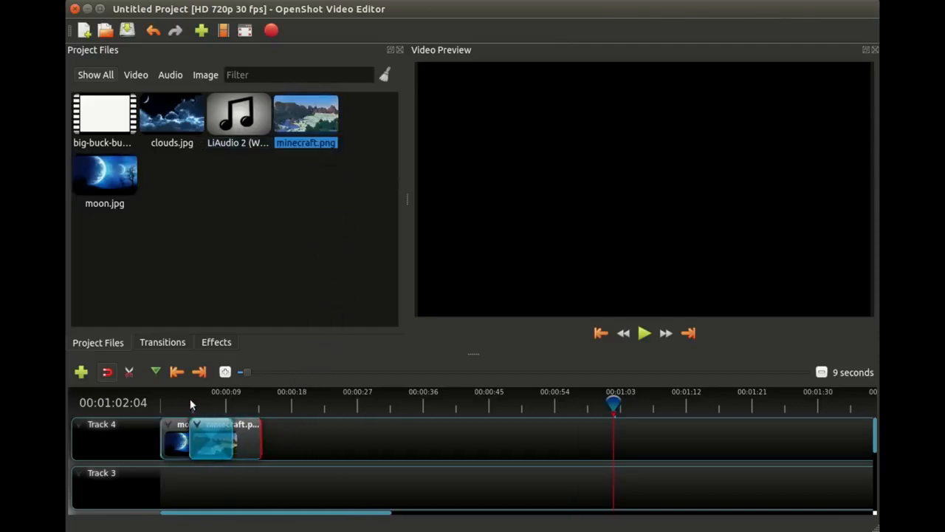
{"action": "left_click", "coordinate": [182, 403]}
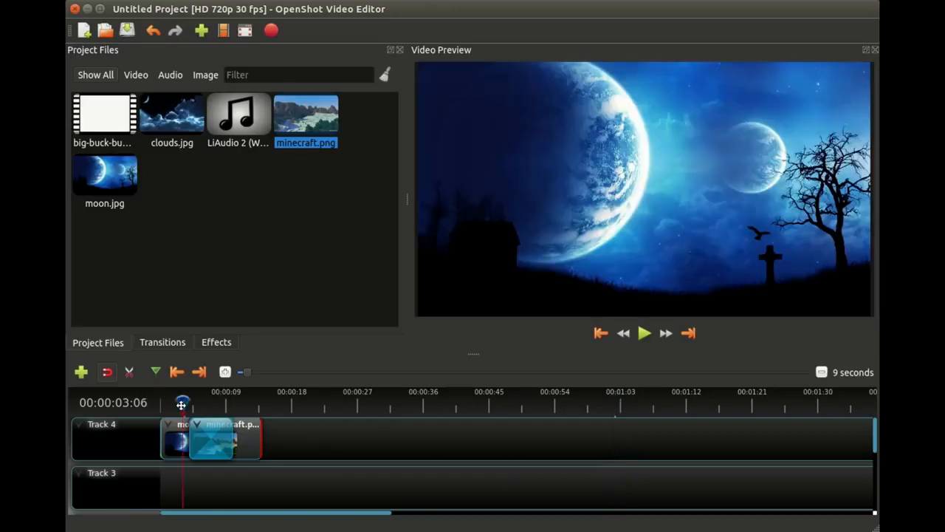
{"action": "mouse_move", "coordinate": [181, 405]}
{"action": "left_mouse_down"}
{"action": "mouse_move", "coordinate": [239, 403]}
{"action": "mouse_move", "coordinate": [176, 404]}
{"action": "left_mouse_up"}
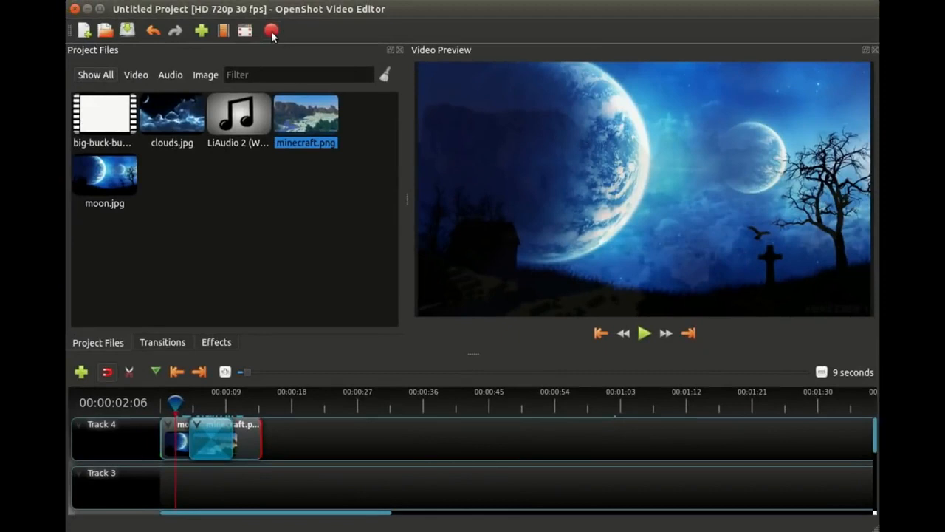
- Export the project as an MP4 (h.264) video, entering MoonVideo as the file name
{"action": "left_click", "coordinate": [271, 31]}
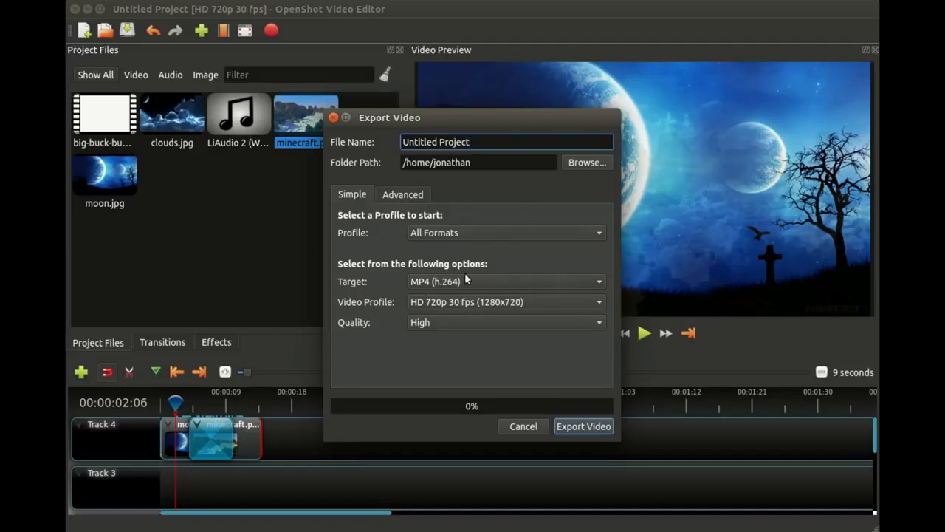
{"action": "left_click_drag", "start_coordinate": [505, 145], "coordinate": [386, 145]}
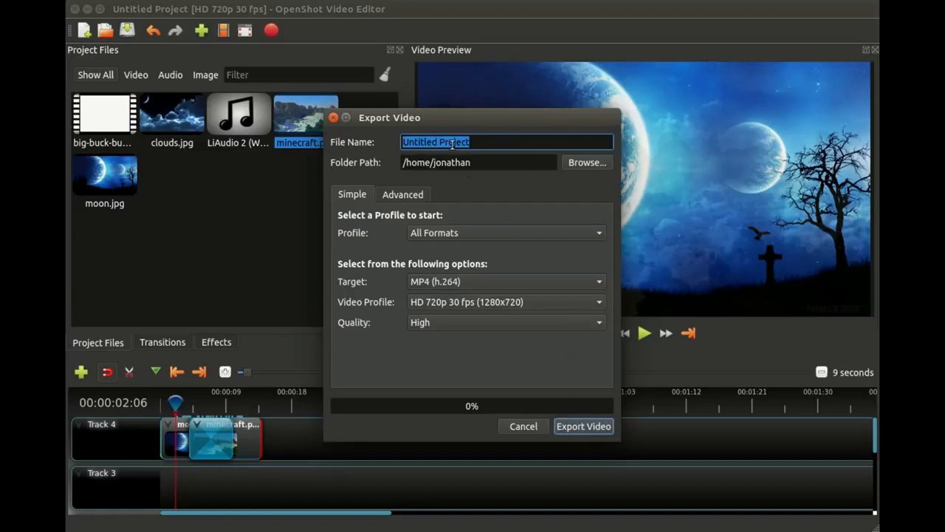
{"action": "type", "text": "Moon"}
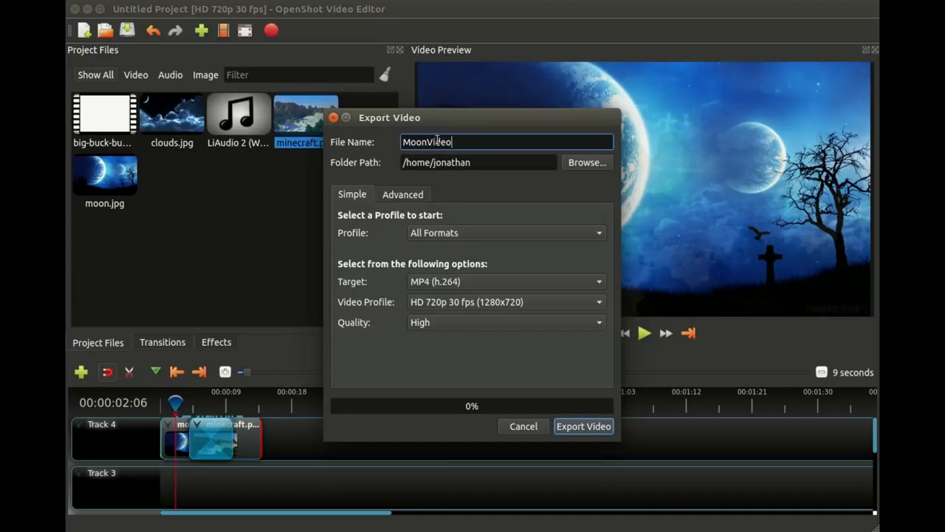
{"action": "type", "text": "Minecraft"}
{"action": "left_click", "coordinate": [584, 426]}
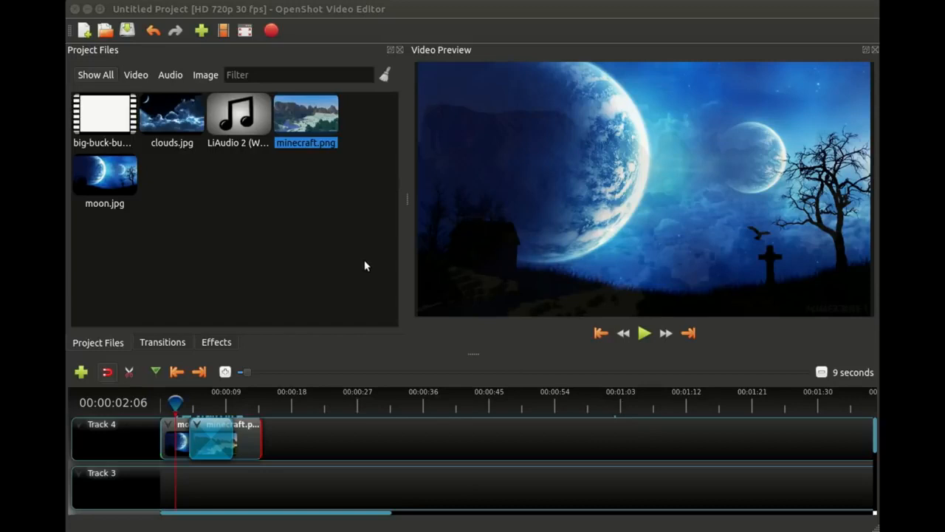
{"action": "left_click_drag", "start_coordinate": [369, 266], "coordinate": [82, 101]}
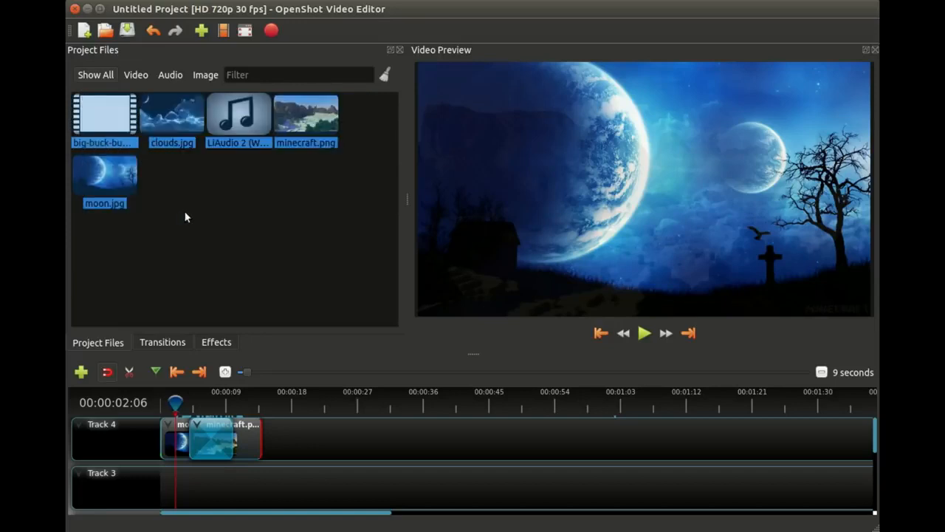
{"action": "left_click", "coordinate": [293, 323]}
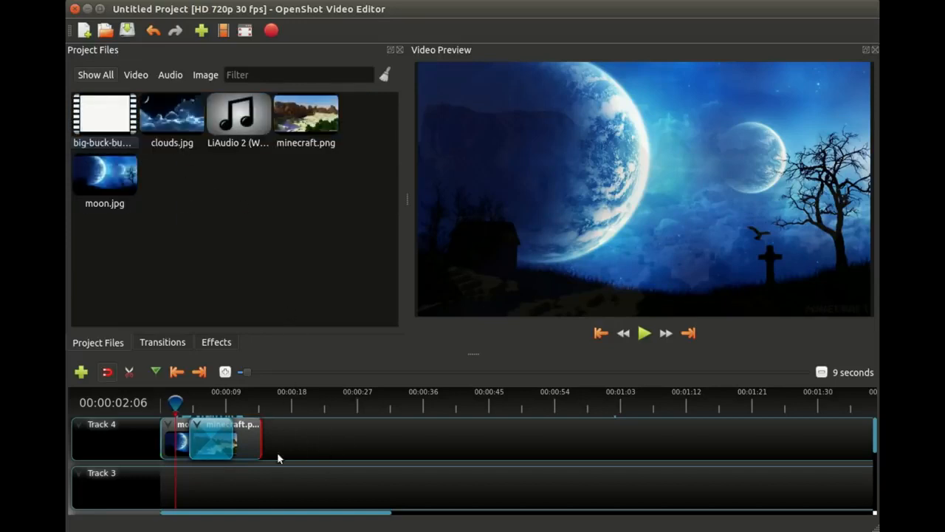